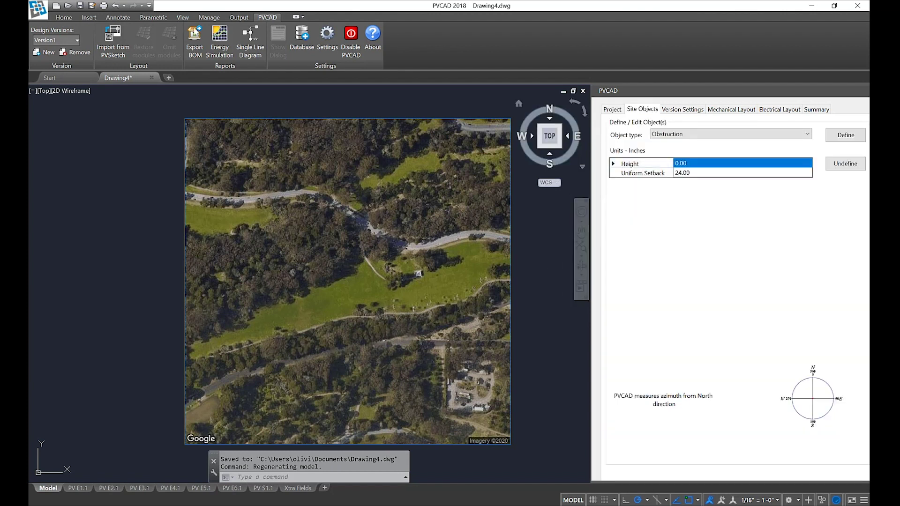
- Begin a new polyline from the Home tab's Draw panel over the aerial site image
left_click(58, 17)
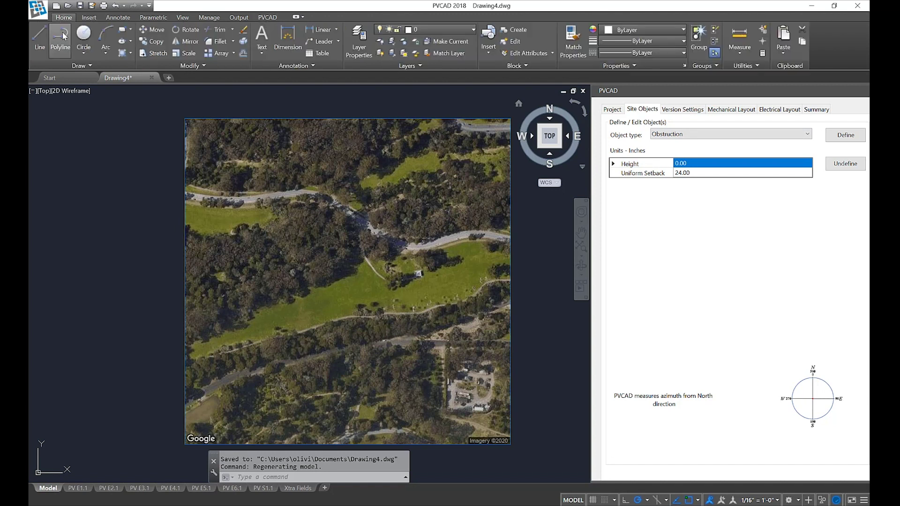
left_click(64, 37)
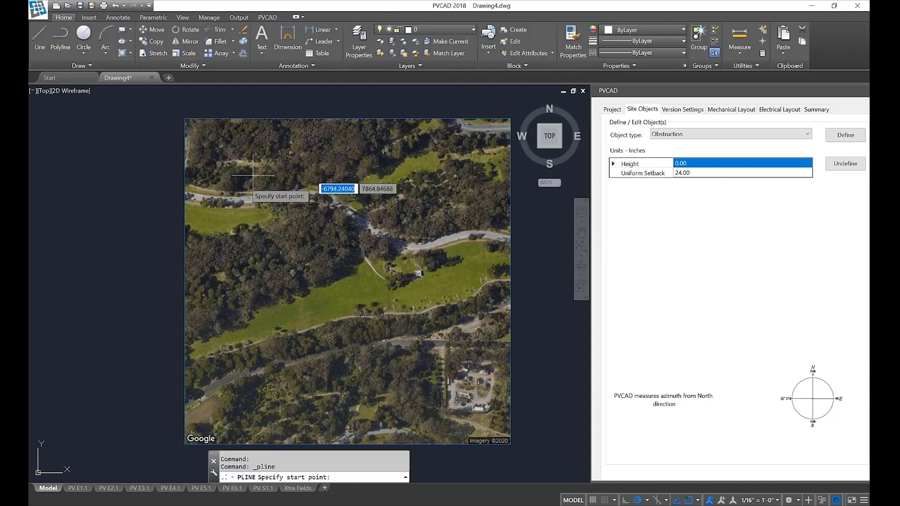
- Trace a closed five-corner boundary around the grassy clearing and the northern road
left_click(208, 194)
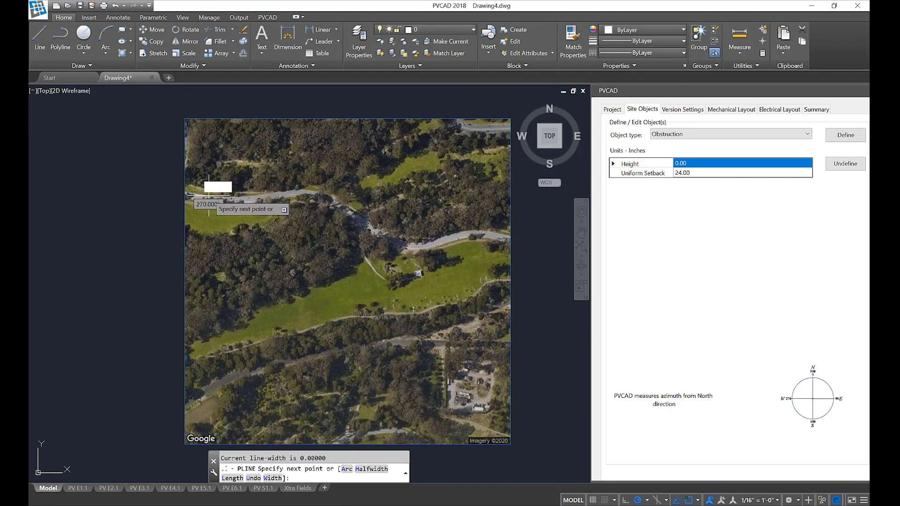
left_click(302, 184)
left_click(391, 238)
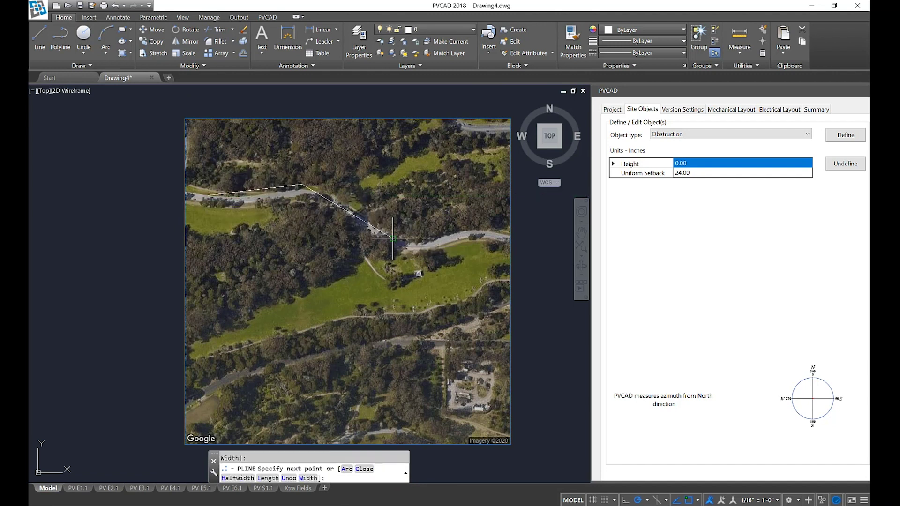
left_click(477, 225)
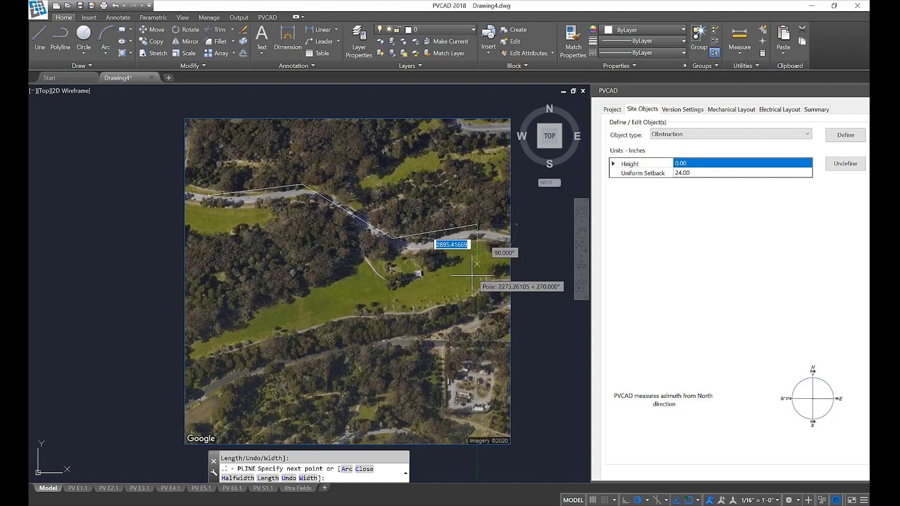
left_click(477, 326)
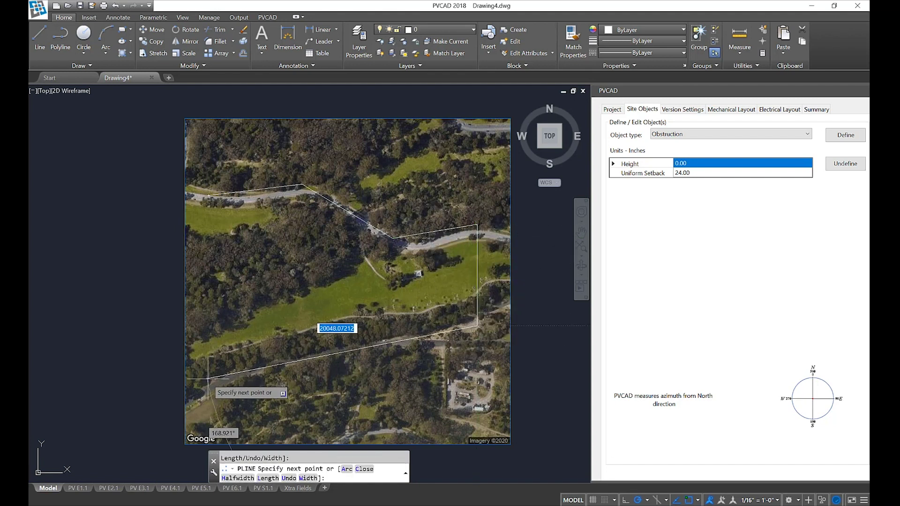
left_click(211, 378)
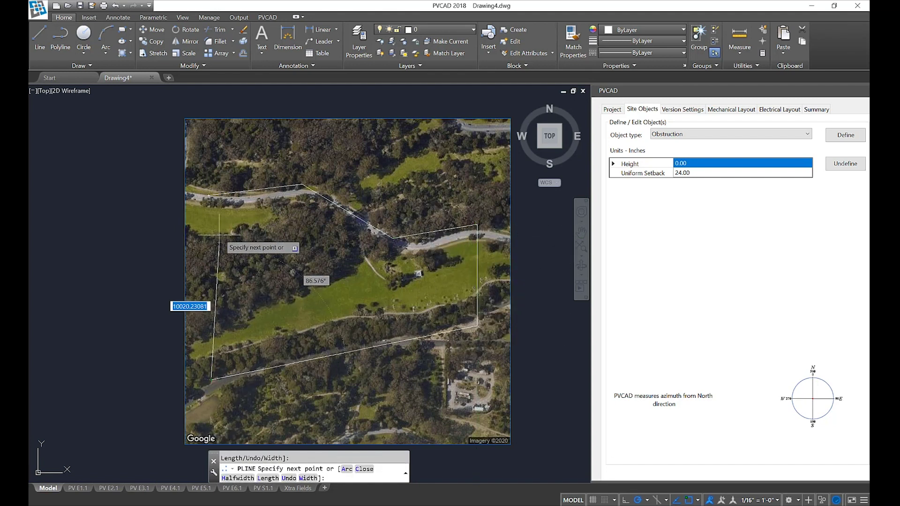
left_click(209, 194)
key("Escape")
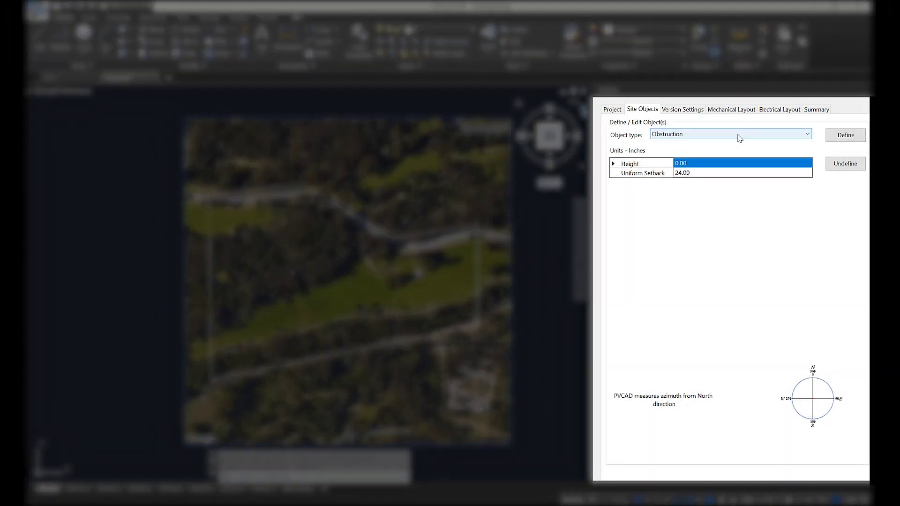
left_click(738, 135)
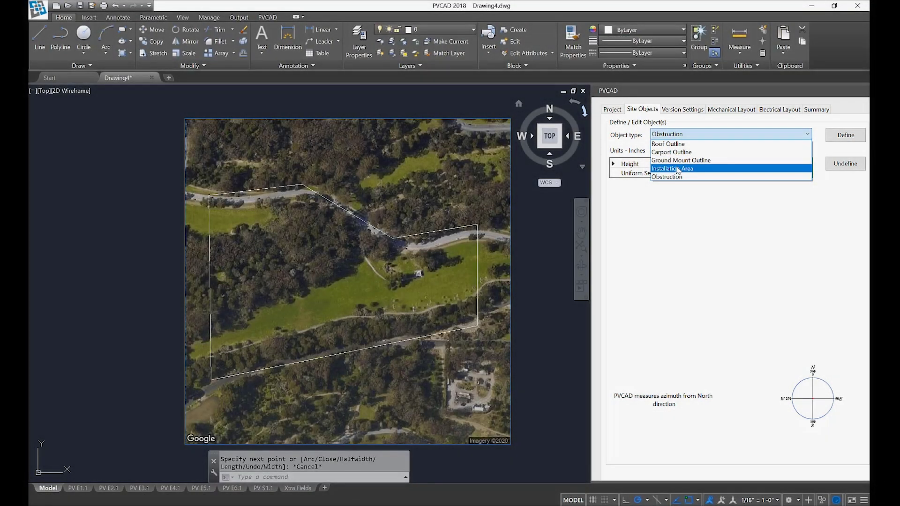
- Define the traced boundary as a Ground Mount Outline
left_click(681, 161)
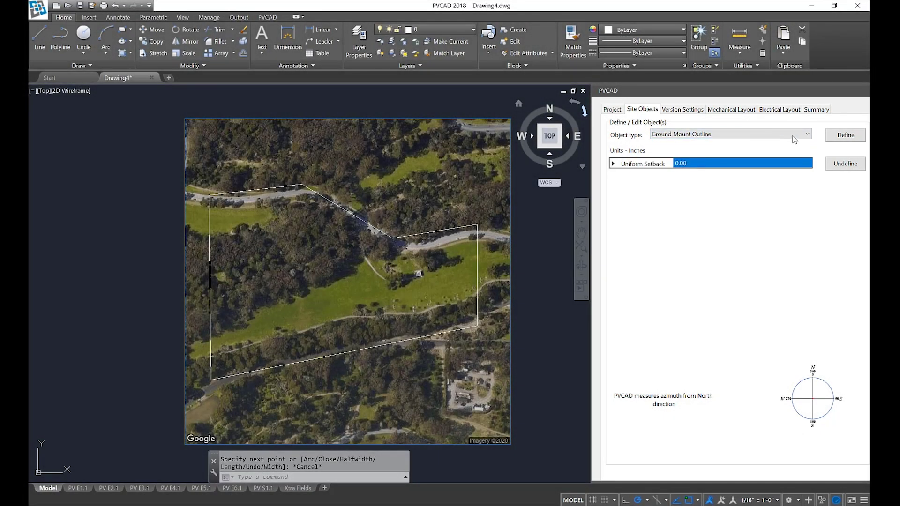
left_click(846, 135)
left_click(393, 238)
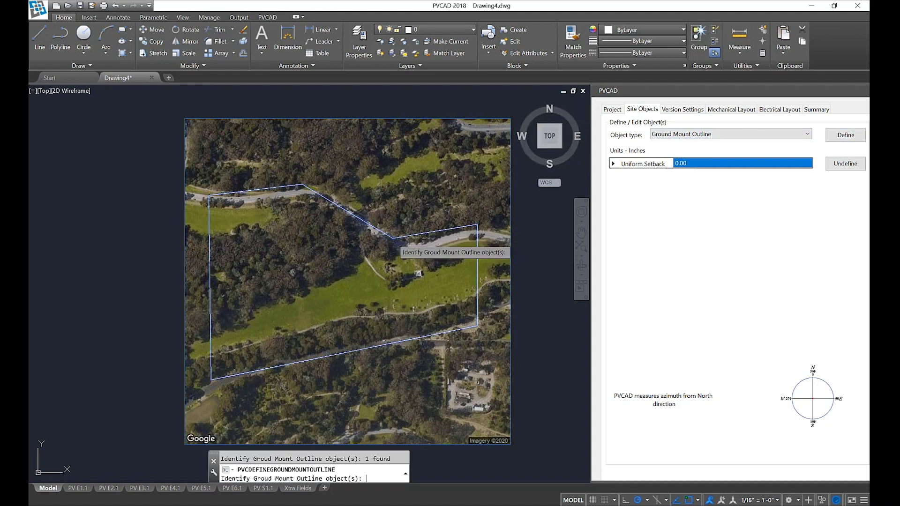
key("Return")
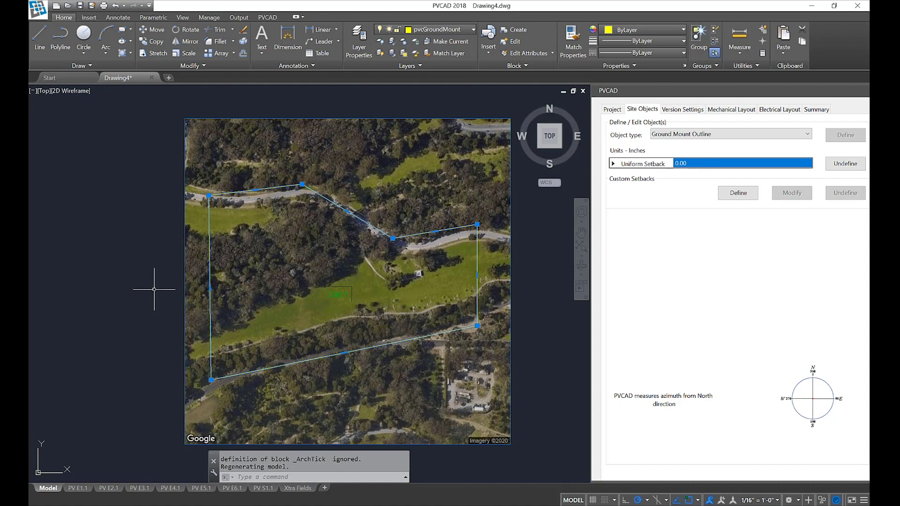
key("Escape")
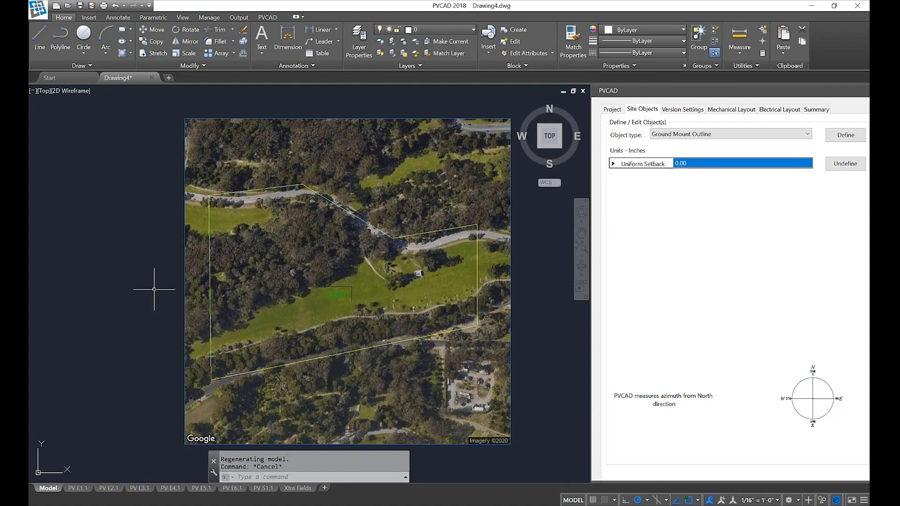
left_click(746, 135)
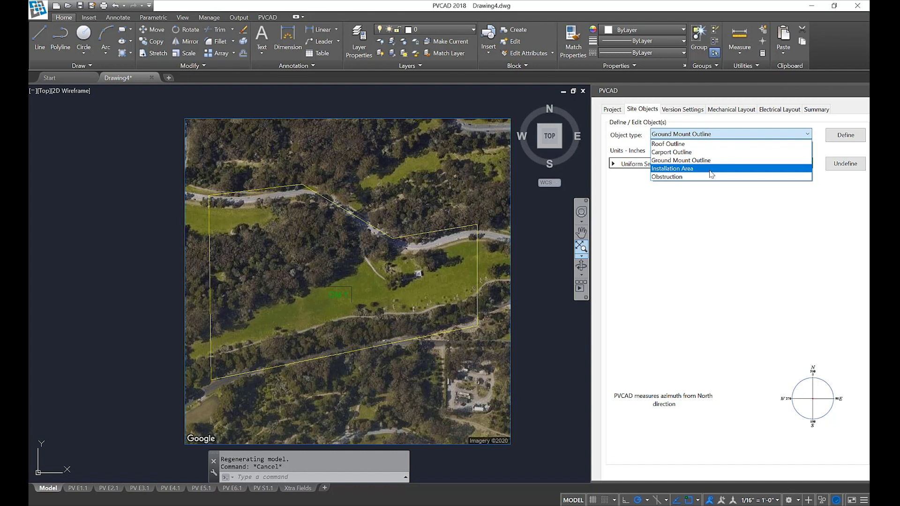
- Switch the object type to Installation Area and outline the western zone up to the road bend
left_click(710, 169)
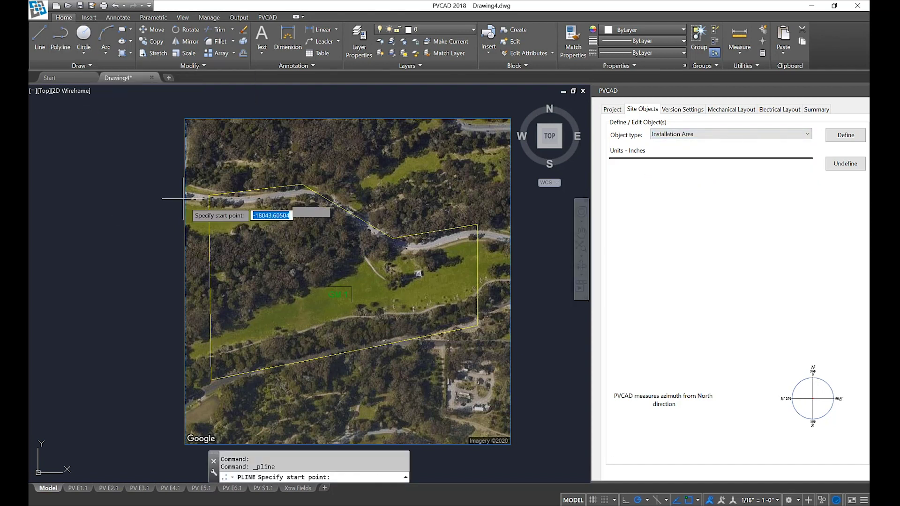
left_click(214, 199)
scroll(262, 192, "up", 5)
scroll(321, 197, "down", 3)
left_click(321, 197)
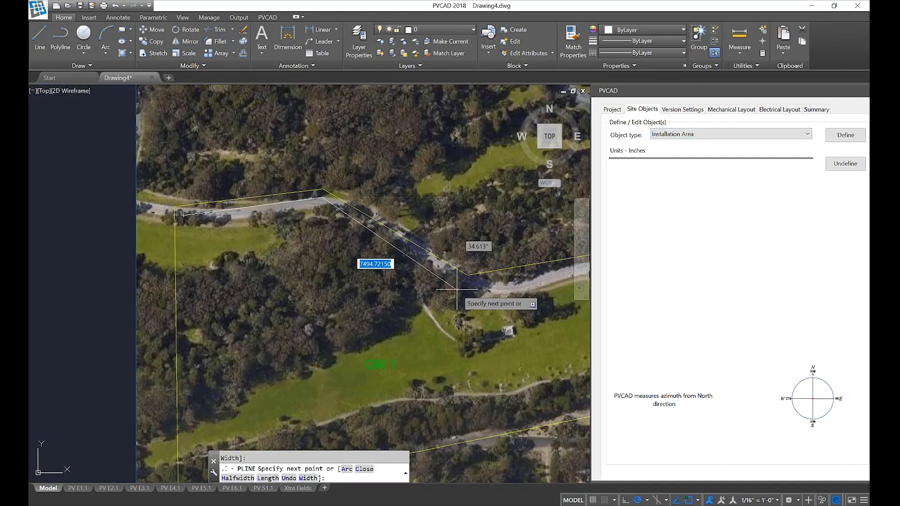
left_click(464, 284)
scroll(244, 450, "up", 3)
left_click(166, 422)
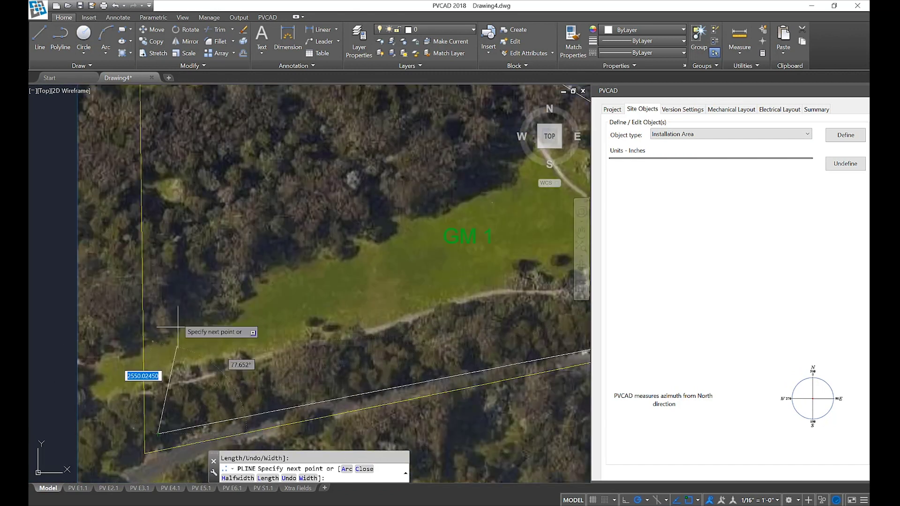
middle_click_drag(173, 117, 270, 356)
key("Escape")
mouse_move(257, 261)
middle_mouse_down()
mouse_move(100, 144)
mouse_move(79, 44)
middle_mouse_up()
- Draw the second installation boundary over the eastern field from the shared corner
left_click(61, 37)
left_click(325, 129)
scroll(325, 130, "up", 3)
scroll(281, 235, "down", 3)
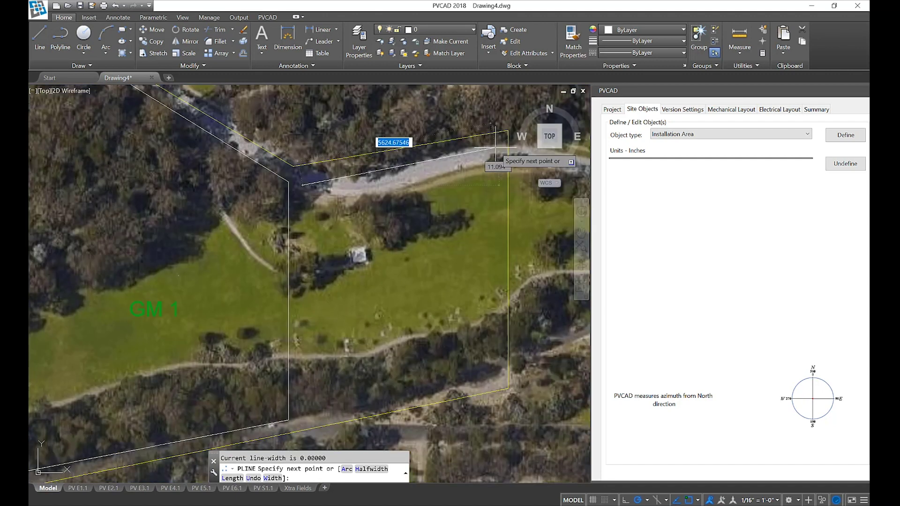
left_click(518, 93)
left_click(495, 375)
left_click(301, 418)
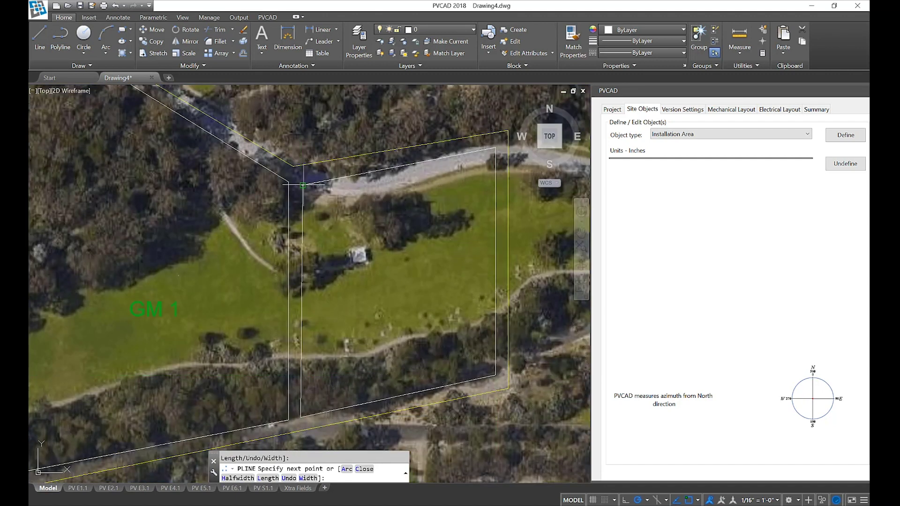
left_click(303, 185)
key("Escape")
- Define both inner boundaries as Installation Areas and recentre the whole site
scroll(267, 262, "down", 2)
left_click(447, 281)
left_click(454, 347)
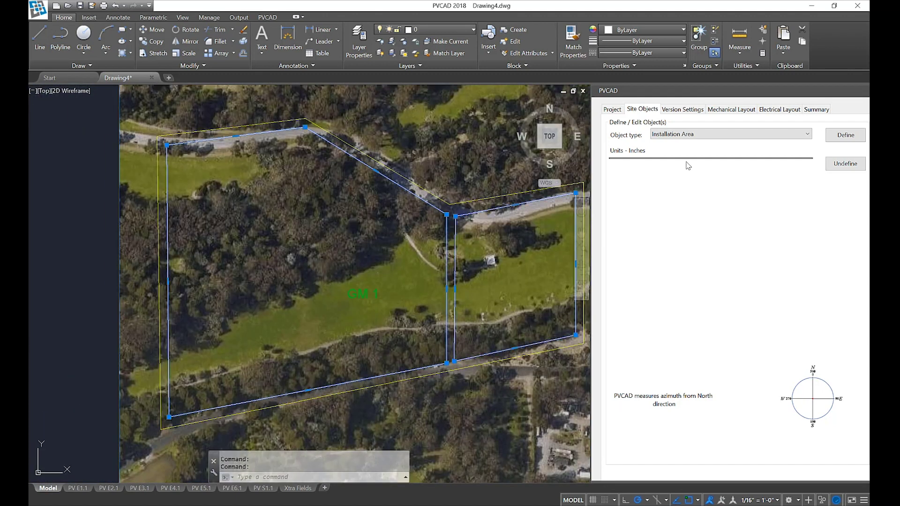
left_click(846, 135)
key("Escape")
middle_click_drag(400, 272, 357, 260)
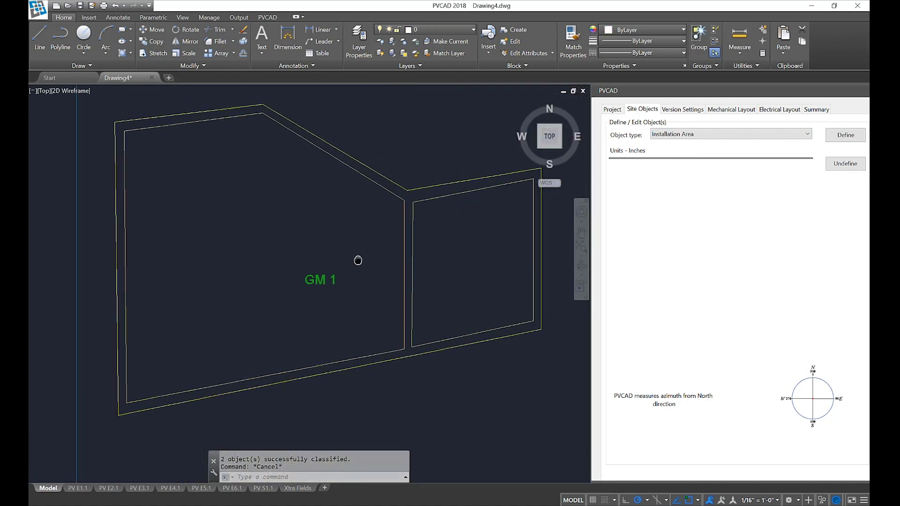
scroll(71, 268, "up", 1)
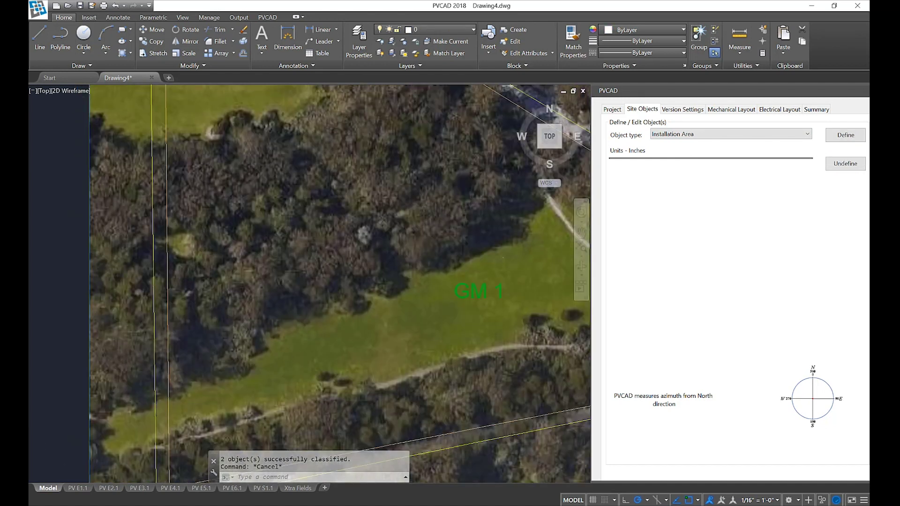
scroll(293, 334, "down", 1)
middle_click_drag(446, 304, 353, 304)
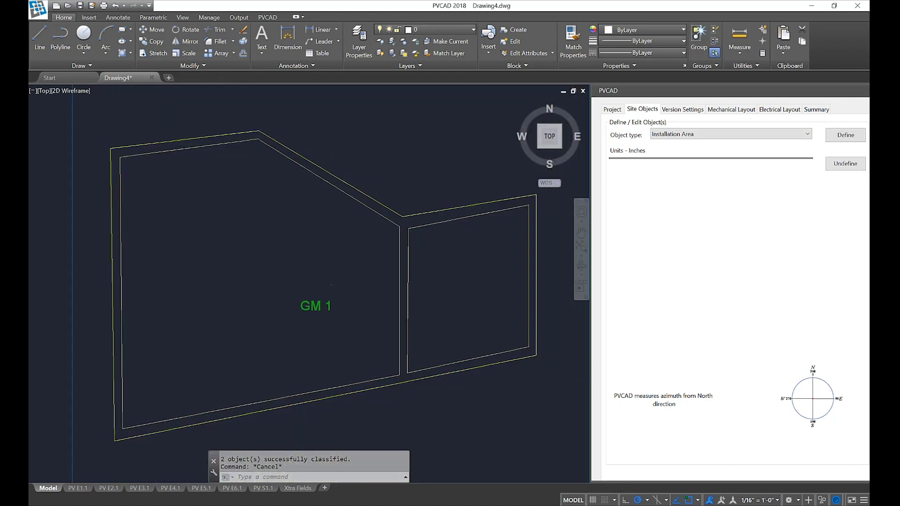
- Choose Canadian Solar as the module manufacturer in Mechanical Layout
left_click(720, 110)
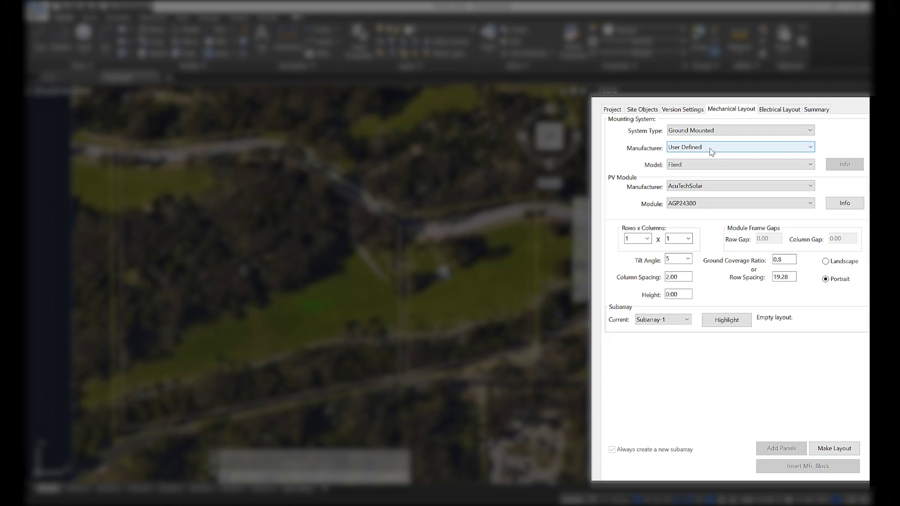
left_click(685, 186)
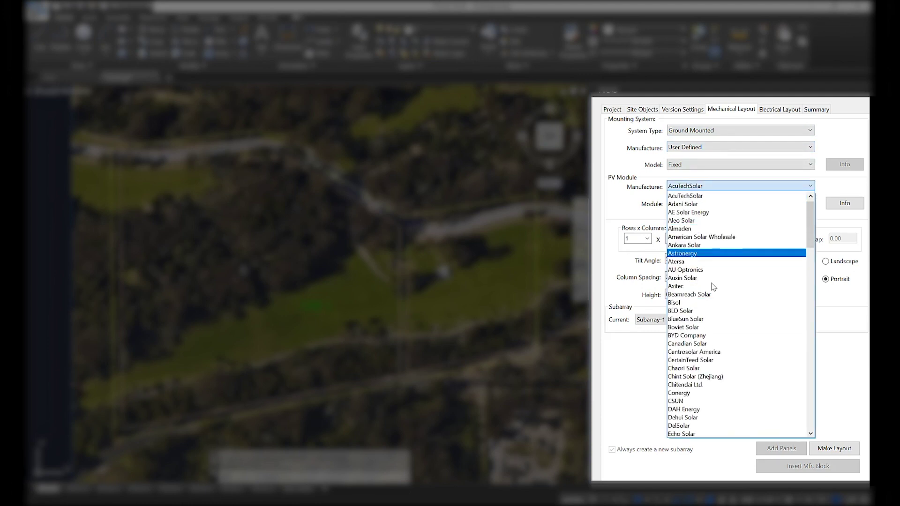
left_click(698, 343)
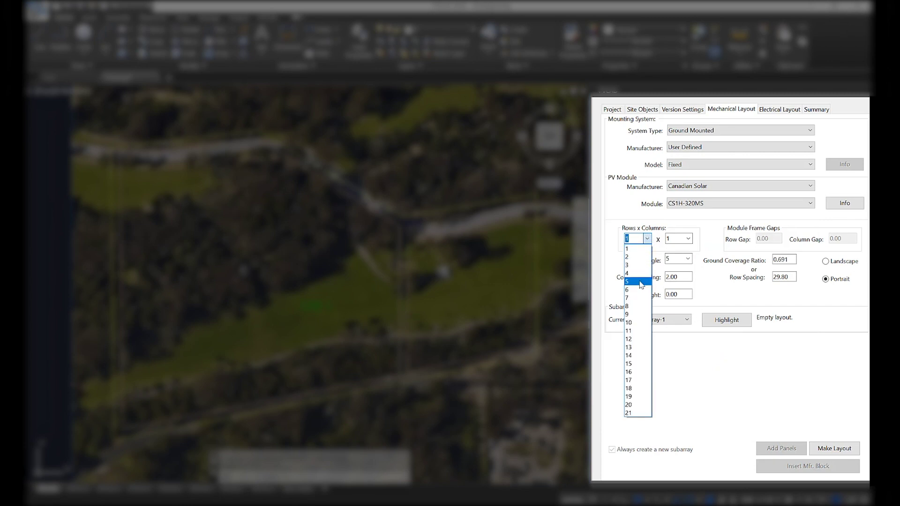
- Set 4 × 15 landscape tables with gap 1, column spacing 48 and GCR 0.7
left_click(637, 274)
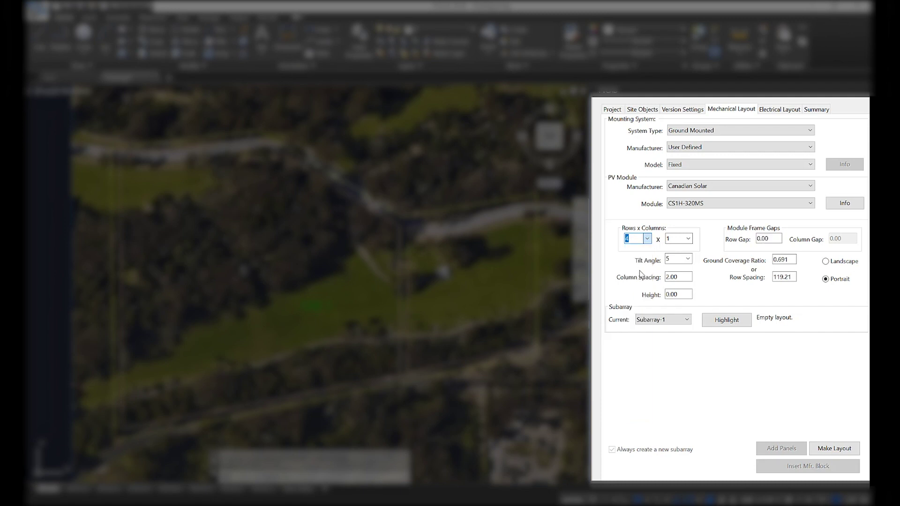
left_click(688, 239)
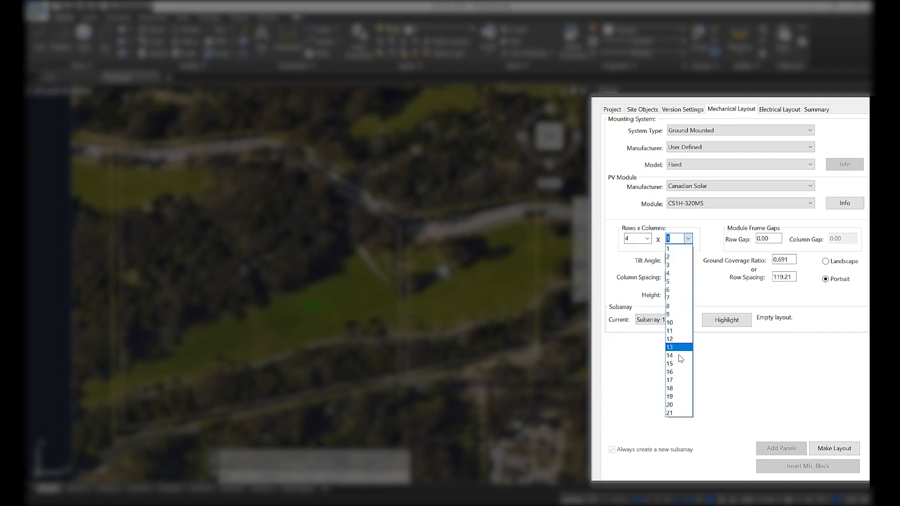
left_click(679, 364)
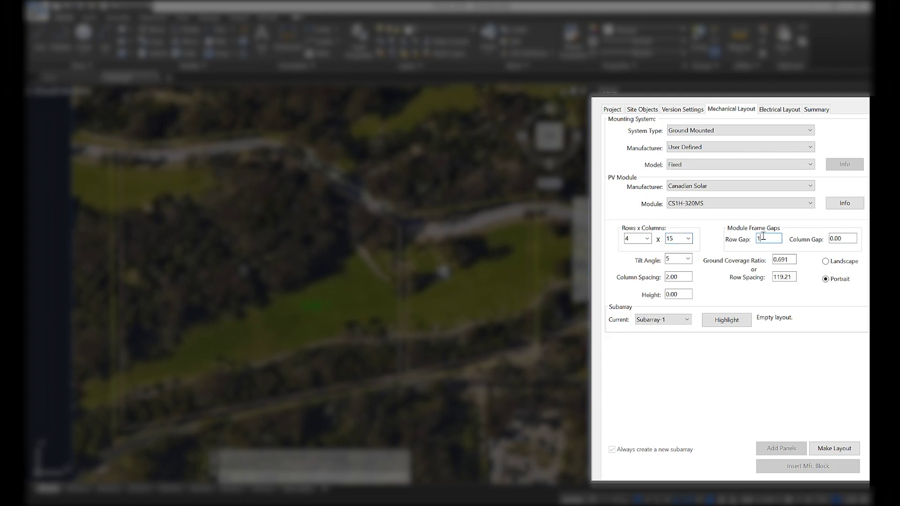
double_click(843, 239)
type("1")
type("4")
double_click(780, 261)
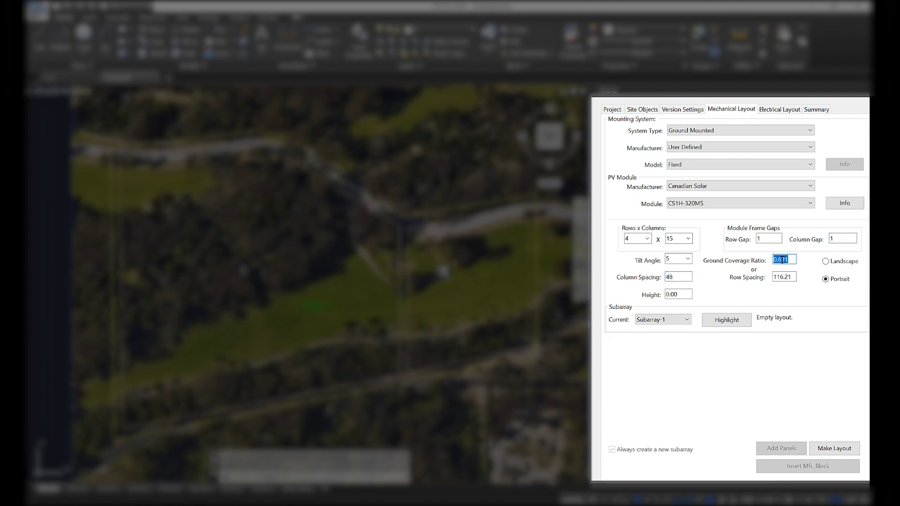
type(".7")
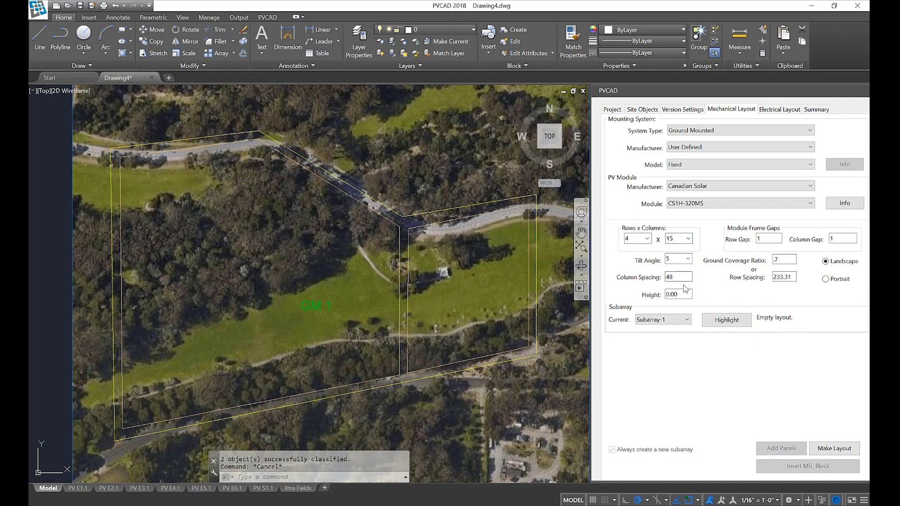
- Fill the western installation area with 4 × 15 tables at the default 180° azimuth
left_click(842, 449)
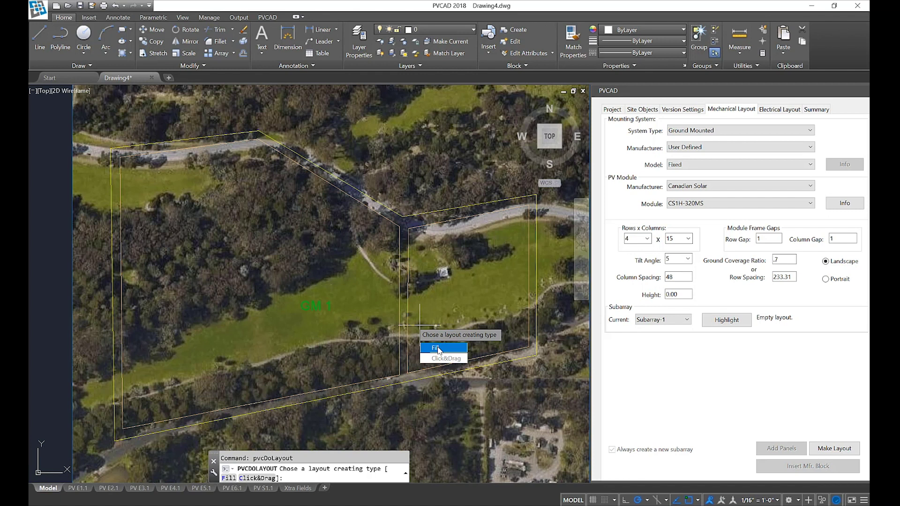
left_click(438, 348)
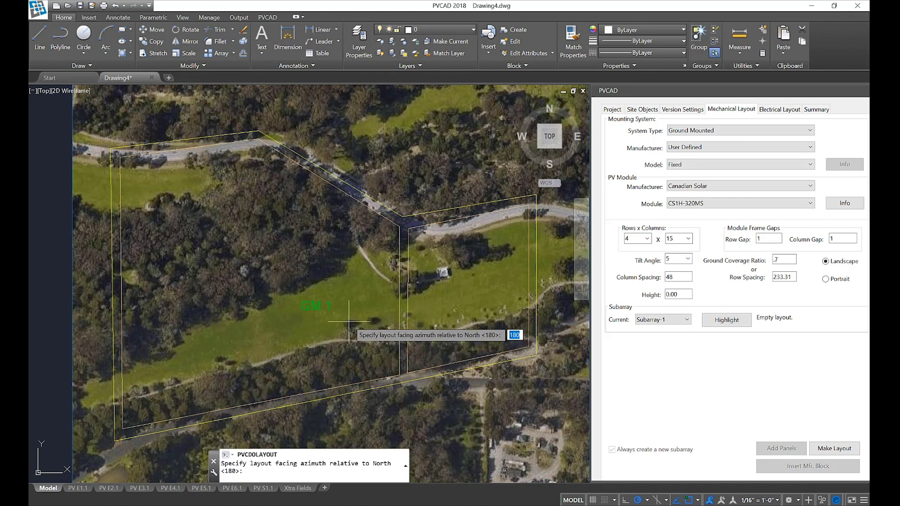
key("Return")
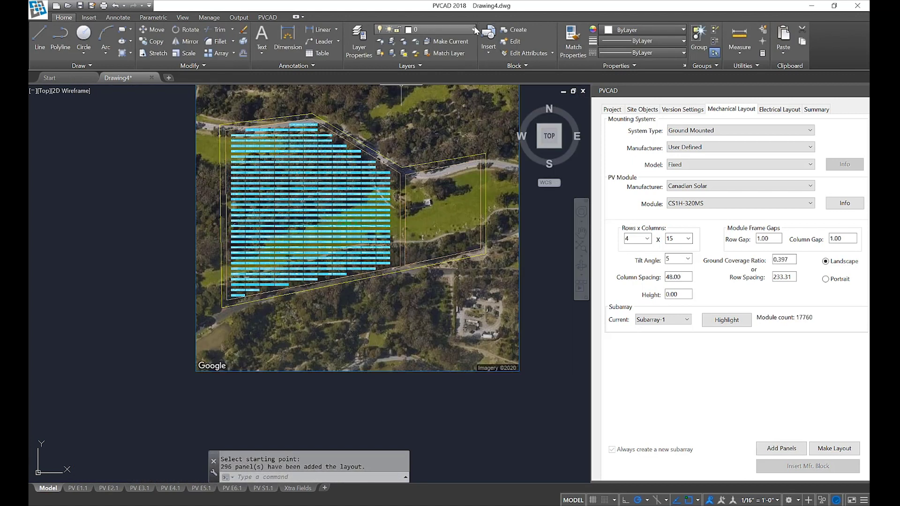
- Hide the pvcImagery layer and zoom in to inspect a table of the 17760-module layout
left_click(473, 29)
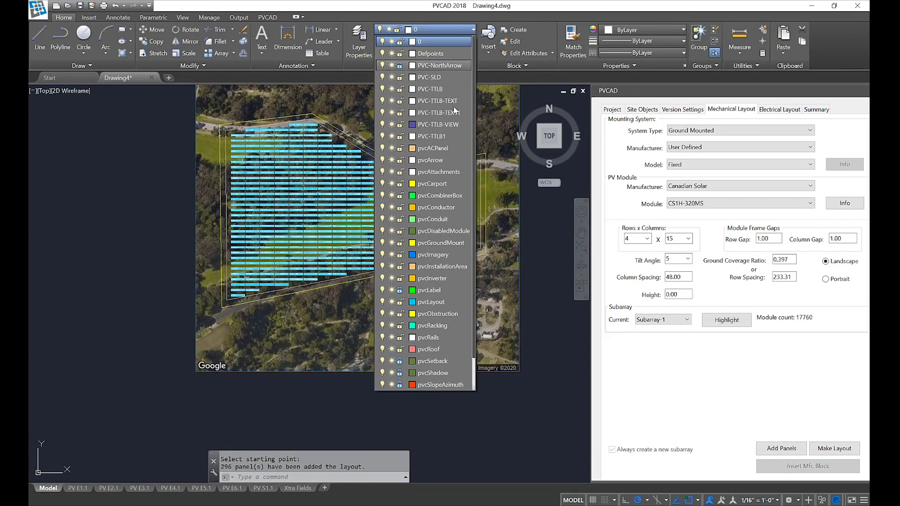
left_click(392, 254)
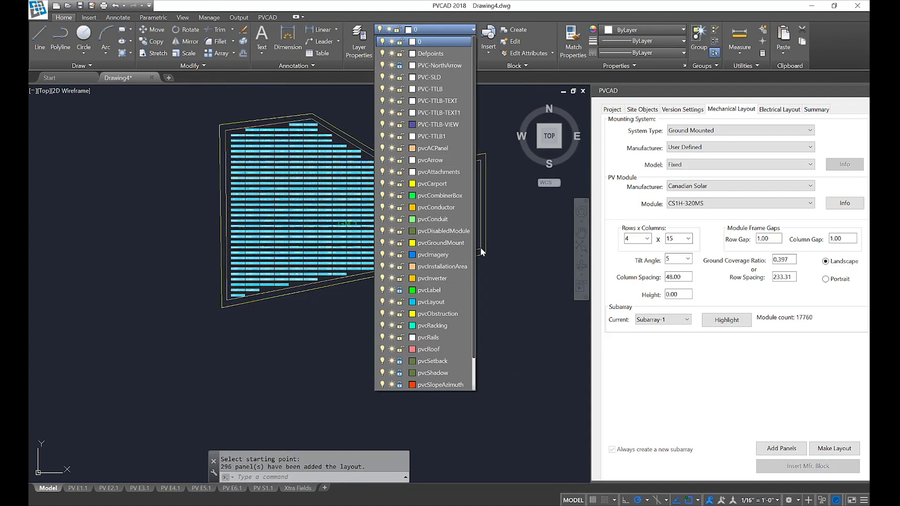
left_click(499, 235)
scroll(373, 136, "up", 2)
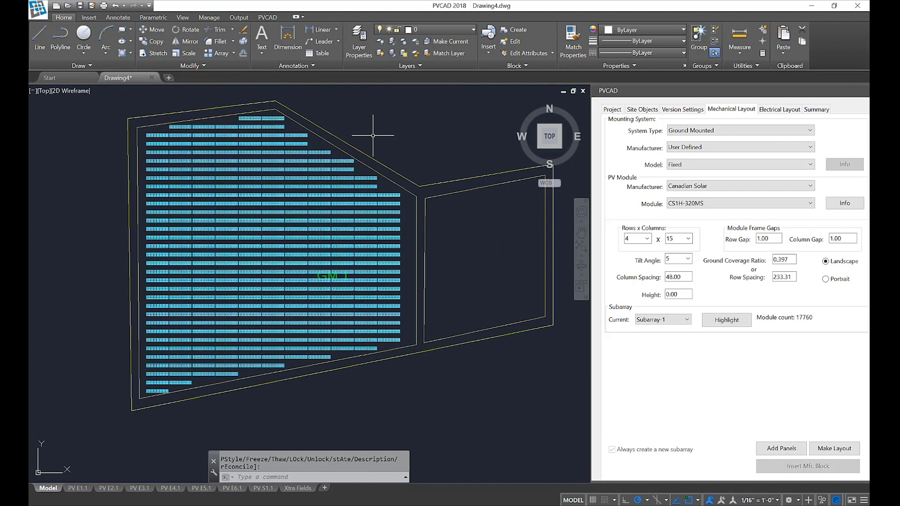
middle_click_drag(373, 135, 394, 197)
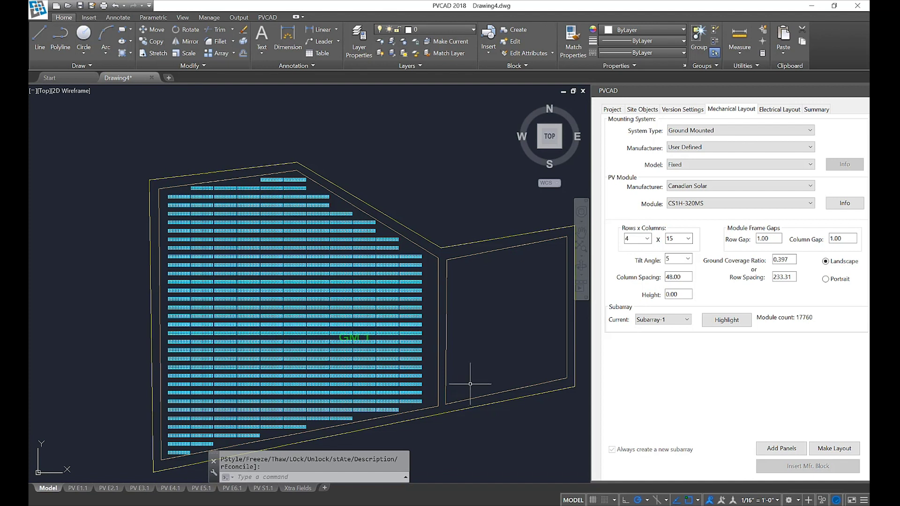
scroll(386, 366, "up", 4)
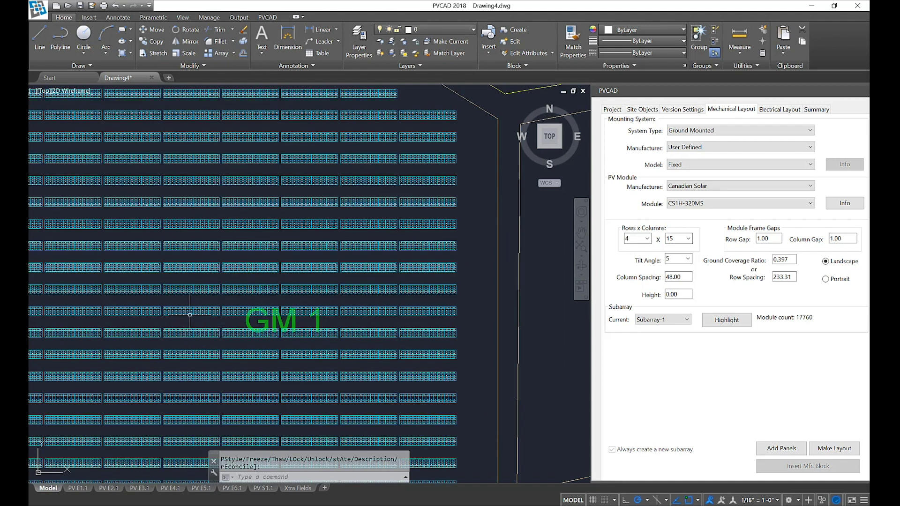
scroll(291, 301, "up", 5)
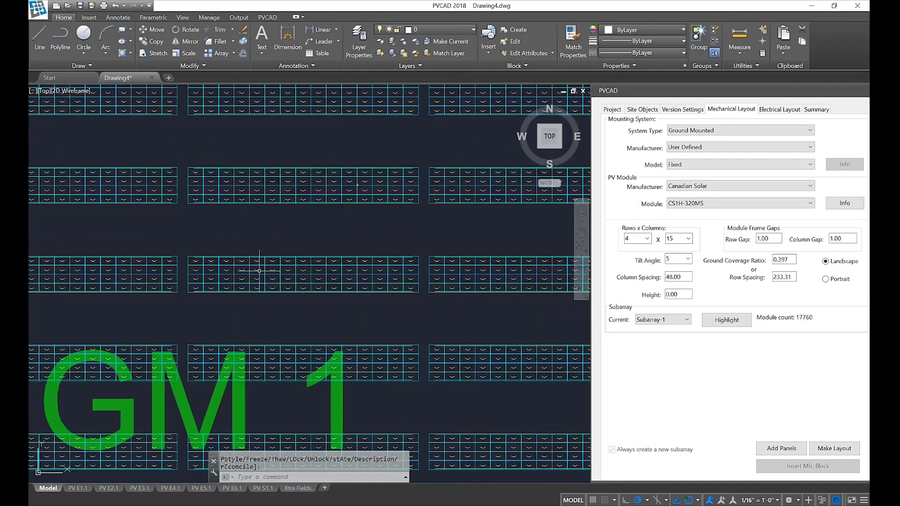
left_click(257, 270)
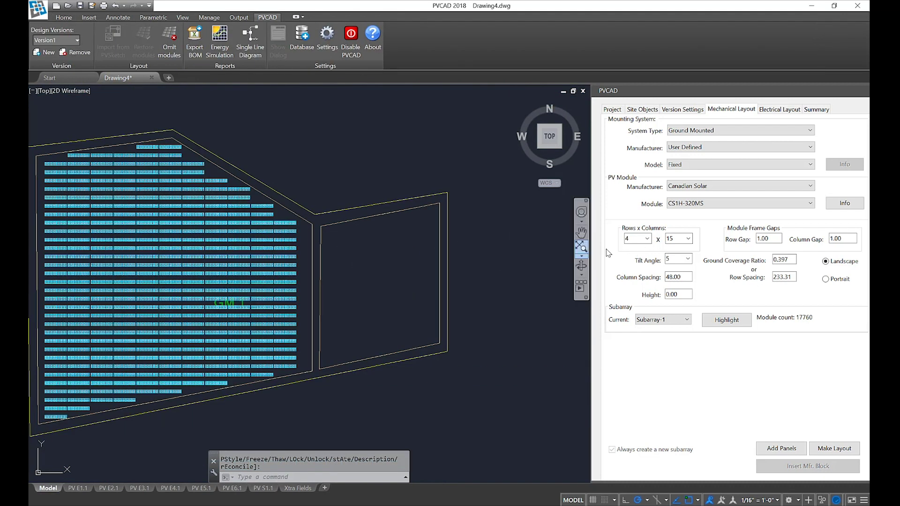
- Keep 4 rows but change tables to 10 columns, applying it to new layouts only
left_click(647, 239)
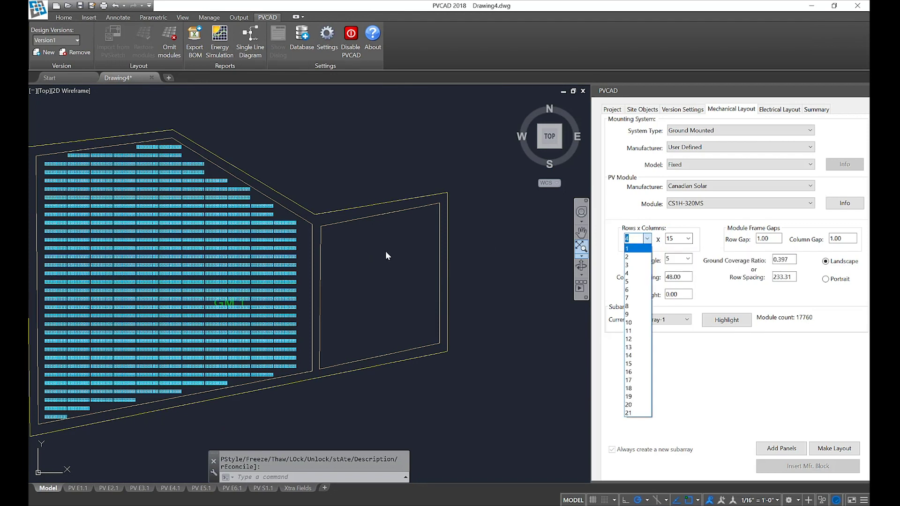
left_click(689, 240)
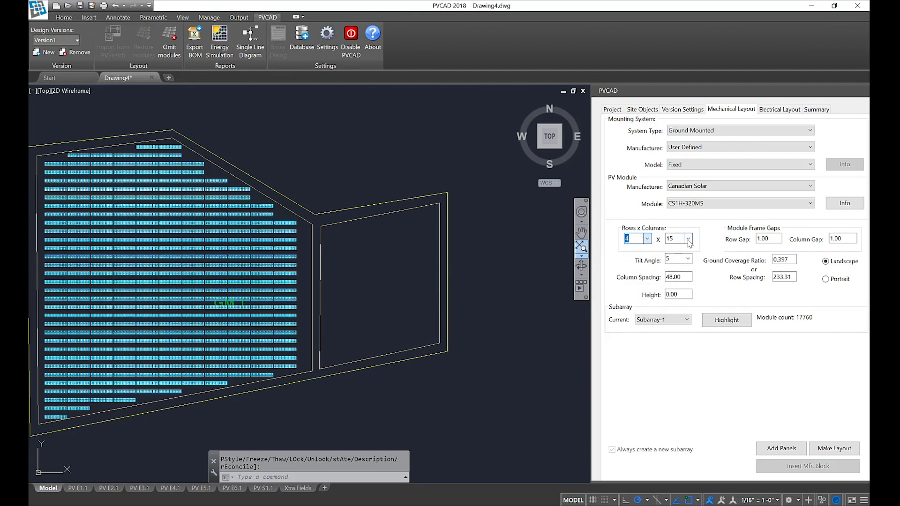
left_click(689, 240)
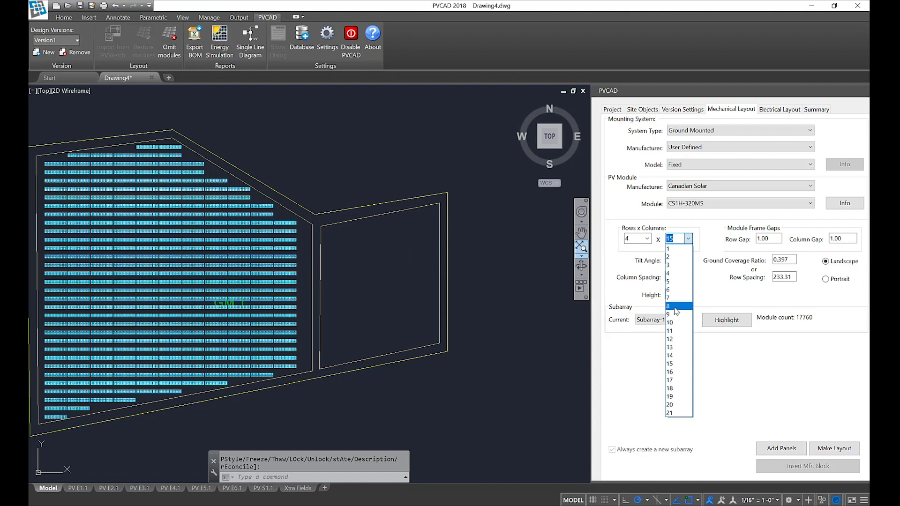
left_click(678, 322)
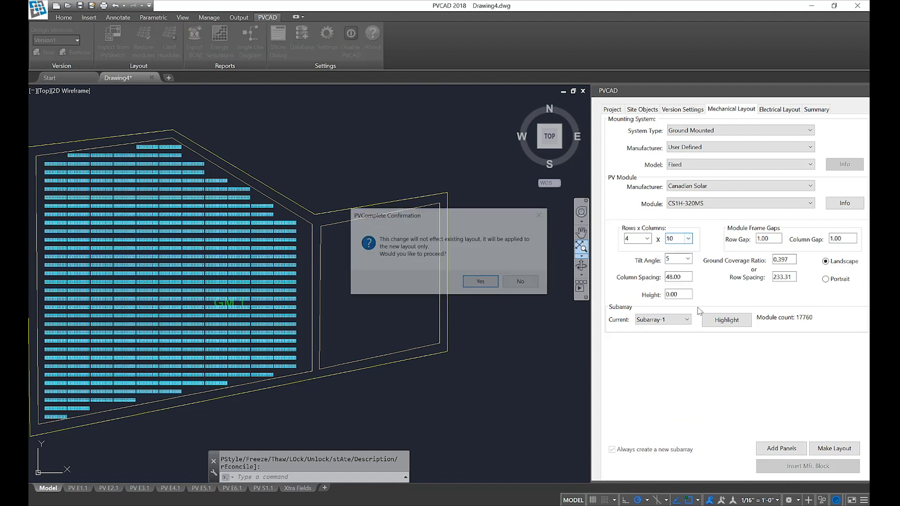
left_click(482, 283)
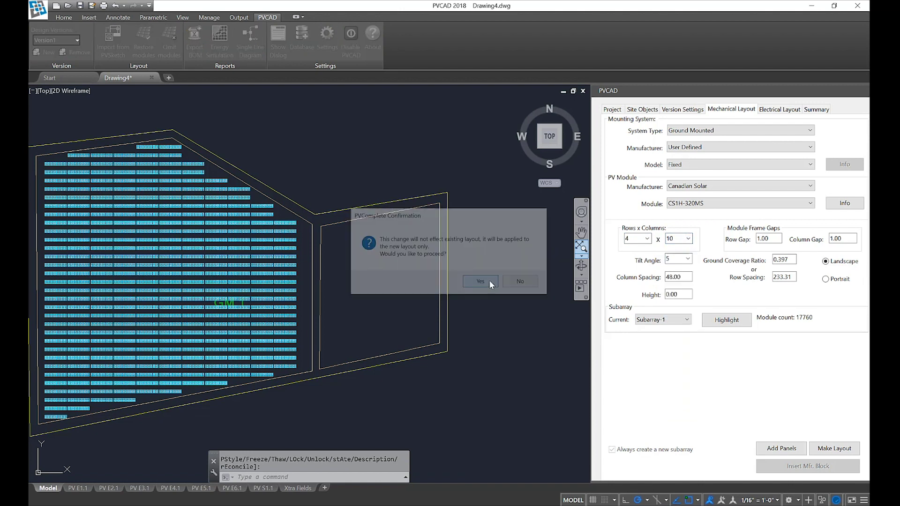
left_click(832, 449)
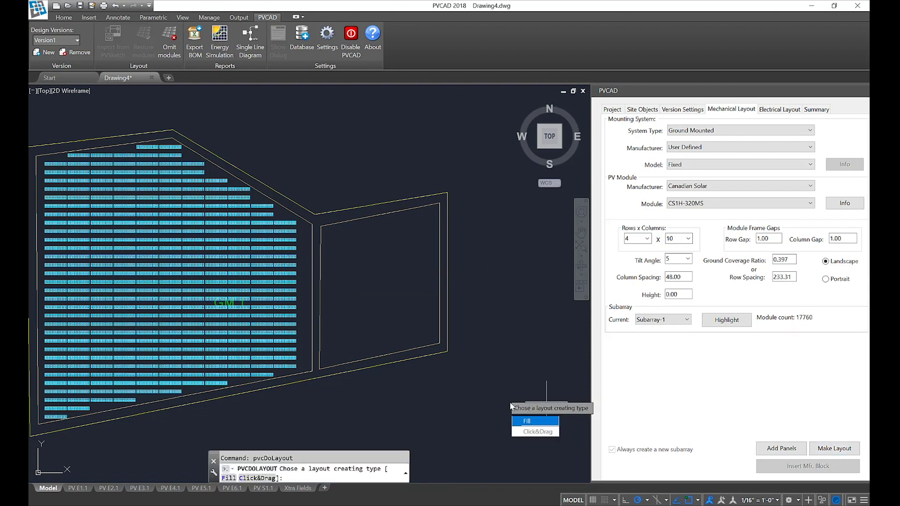
- Place a Click&Drag block of 4 × 10 tables at 180° azimuth in the eastern area
left_click(539, 432)
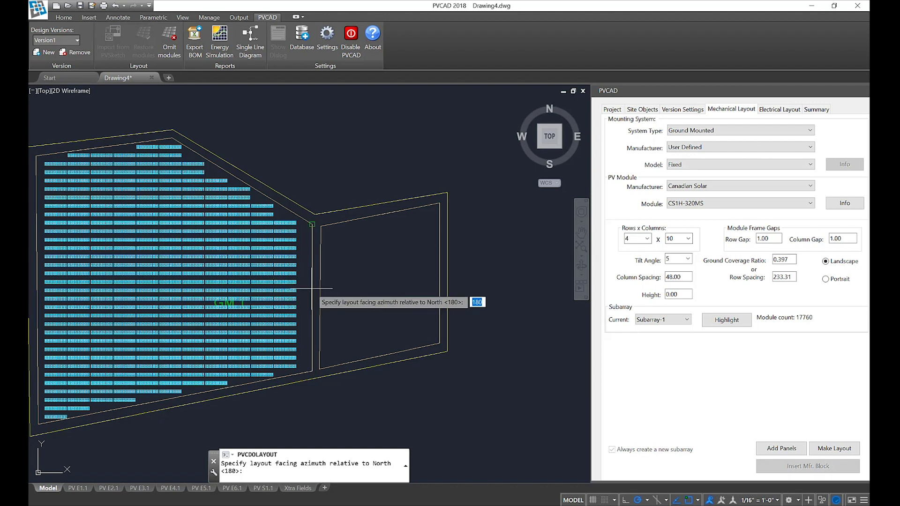
key("Return")
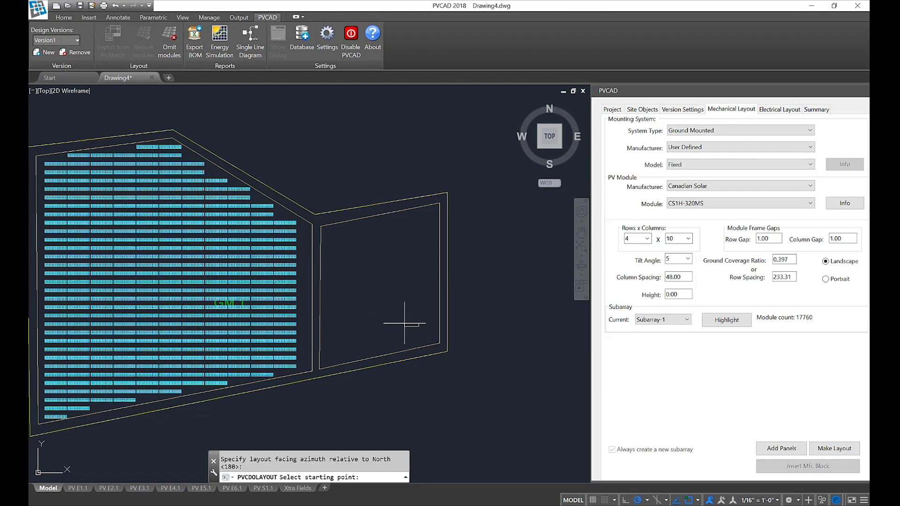
left_click(421, 325)
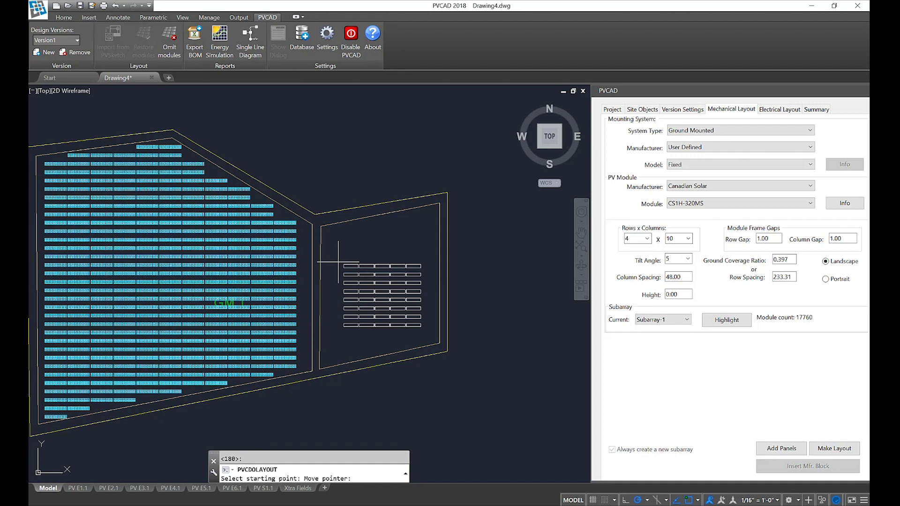
left_click(367, 285)
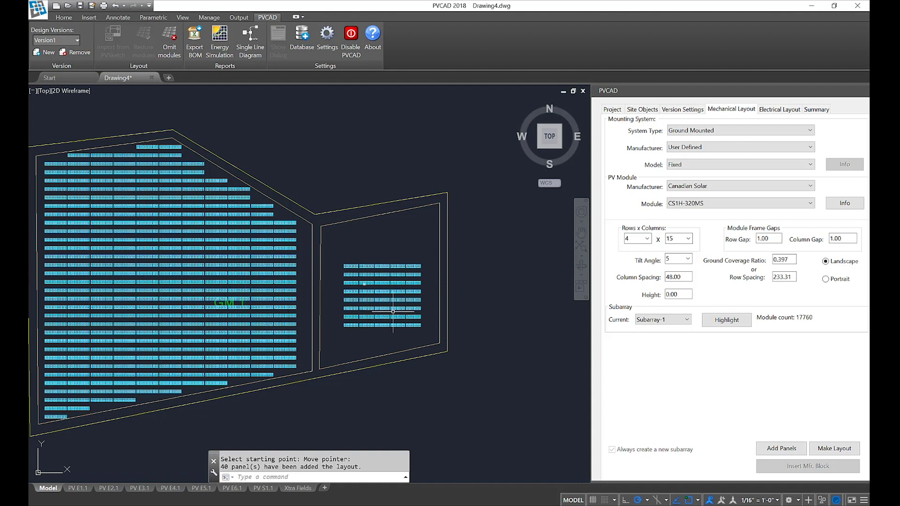
- Extend the eastern block with two more rows of 4 × 10 tables below it
scroll(423, 324, "up", 2)
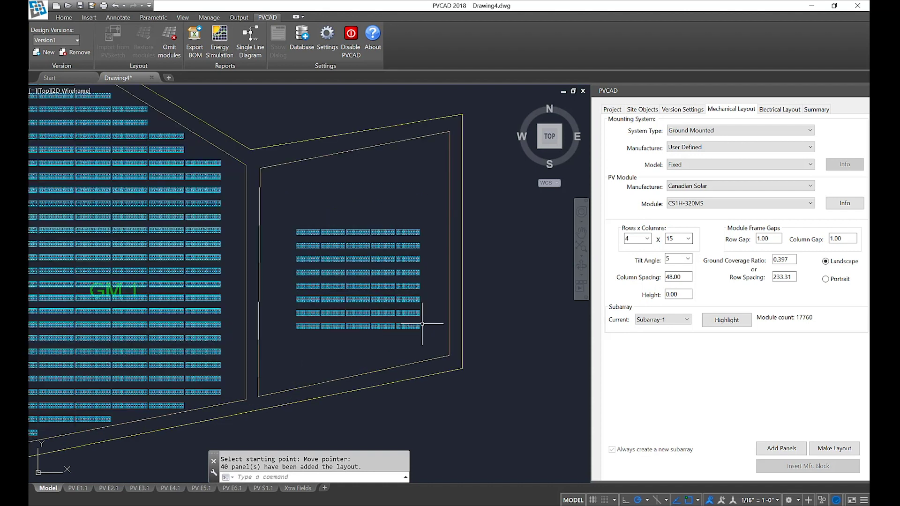
scroll(417, 330, "up", 2)
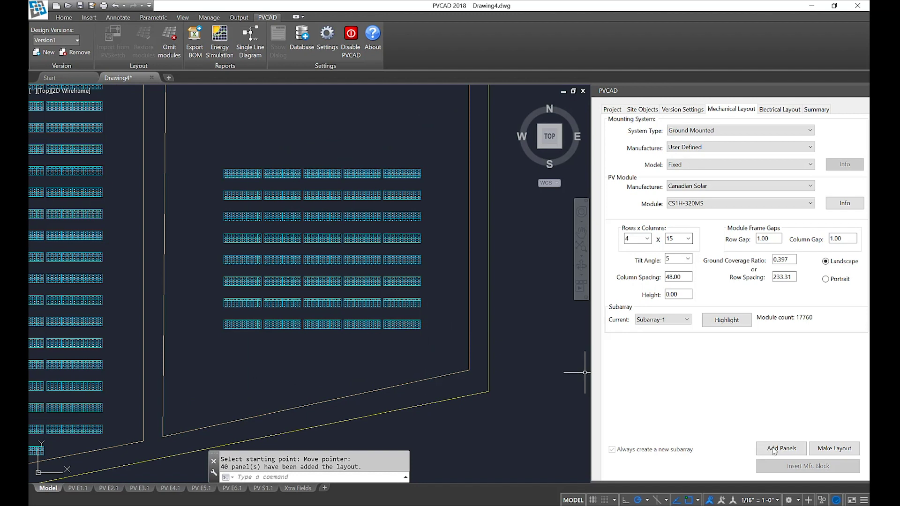
left_click(774, 450)
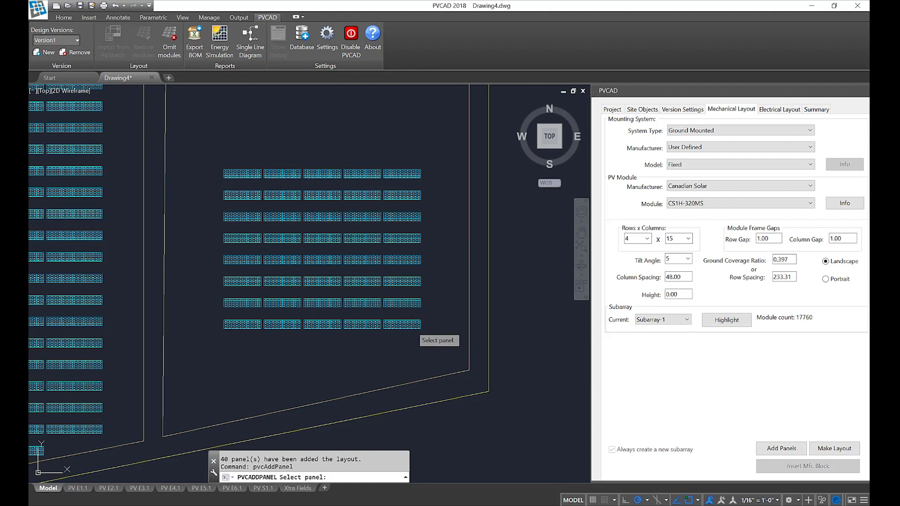
left_click(410, 324)
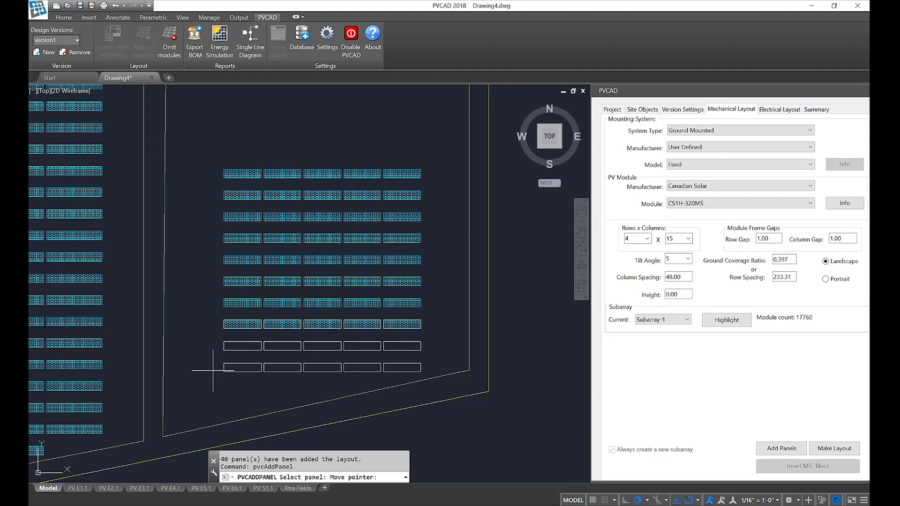
left_click(432, 253)
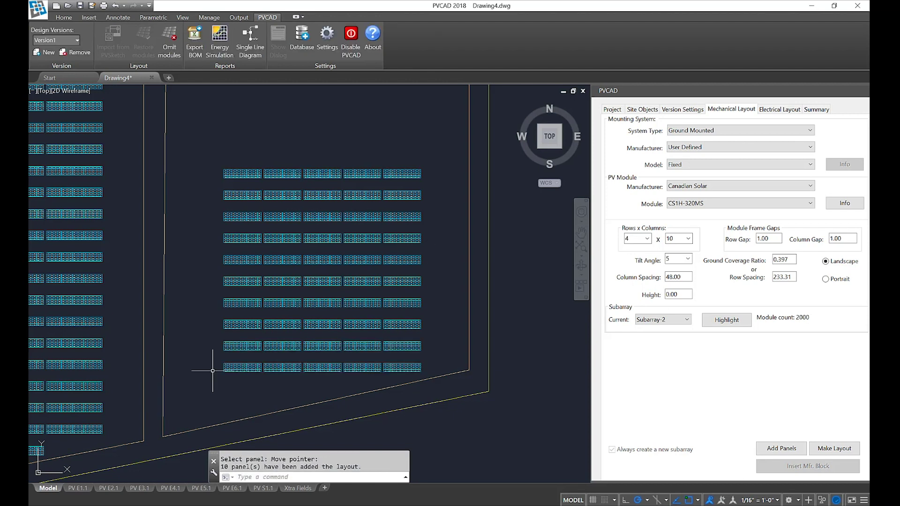
scroll(375, 379, "up", 2)
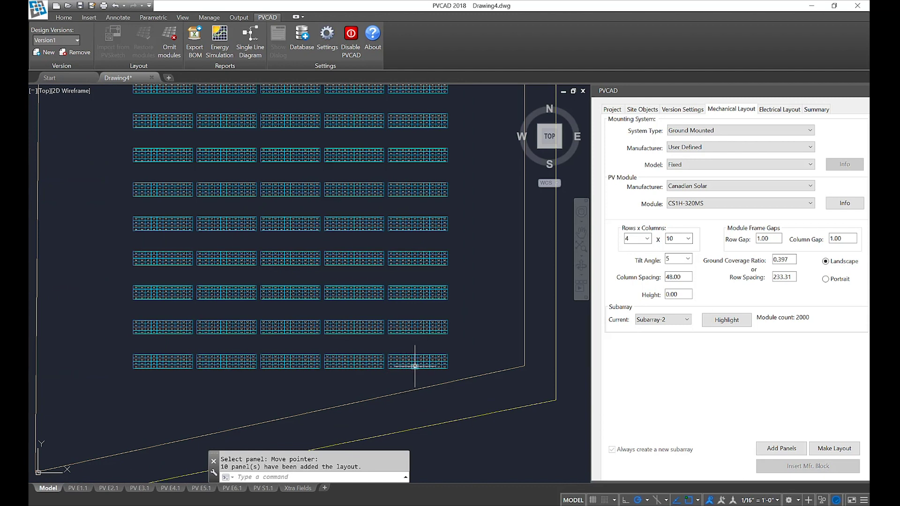
- Erase the bottom-right table, dropping Subarray-2 to 1960 modules
key("Escape")
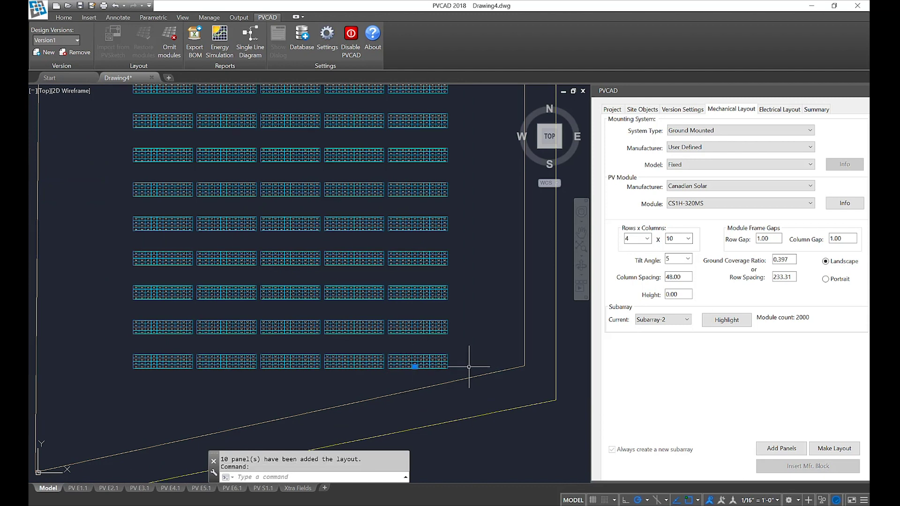
type("erase")
key("Escape")
key("Delete")
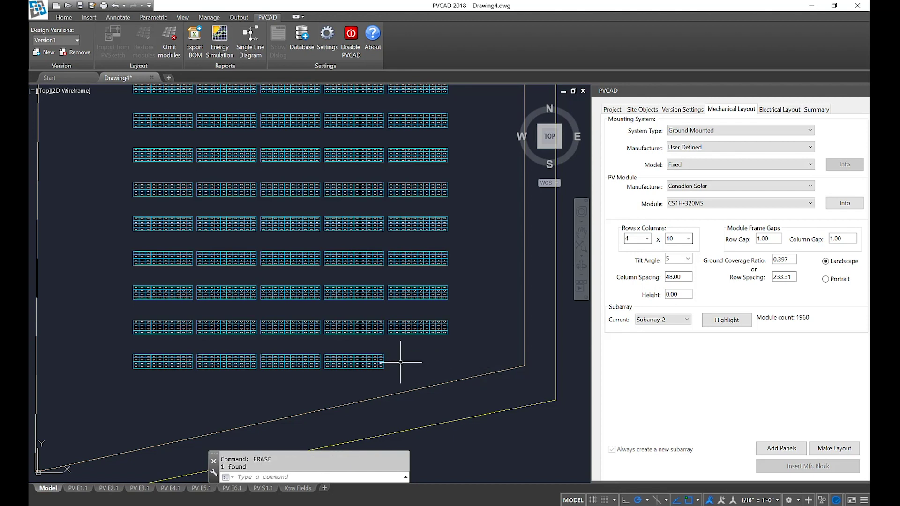
- Omit the four right-column modules of the lower table, bringing Subarray-2 to 1956 modules
scroll(380, 370, "up", 6)
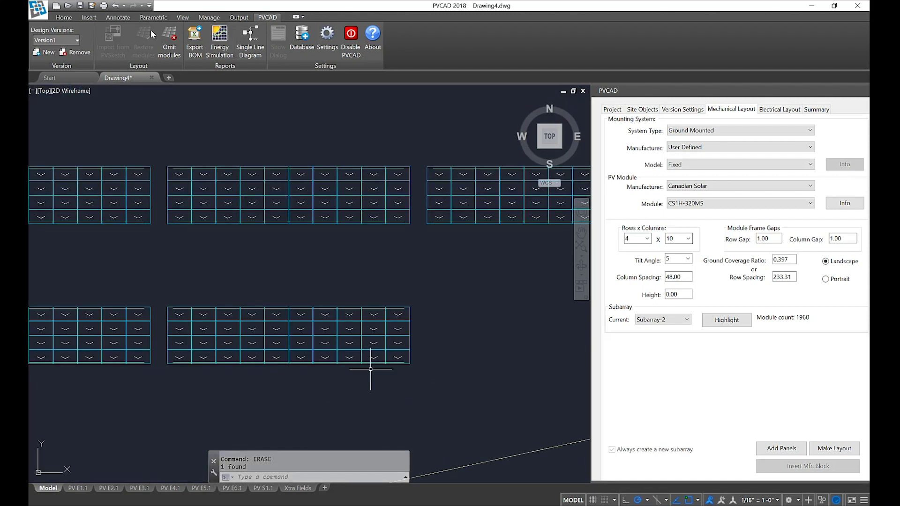
left_click(398, 313)
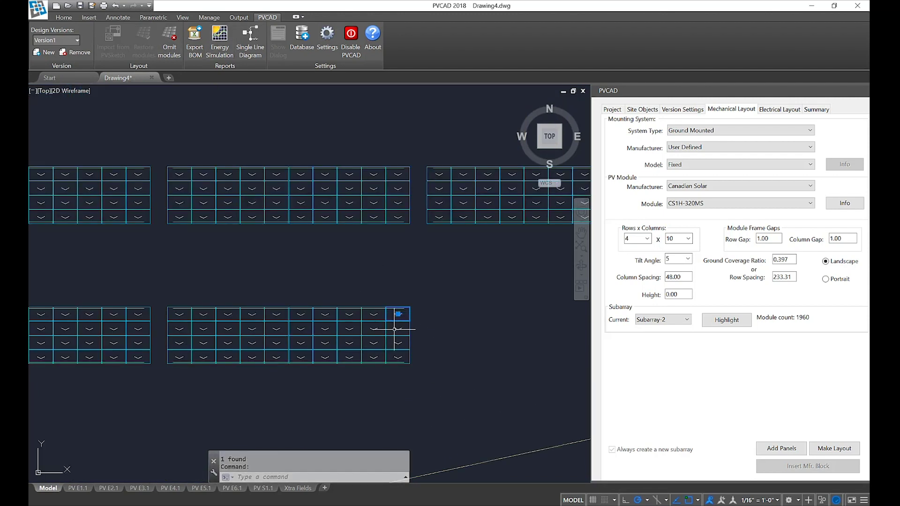
left_click_drag(395, 331, 392, 367)
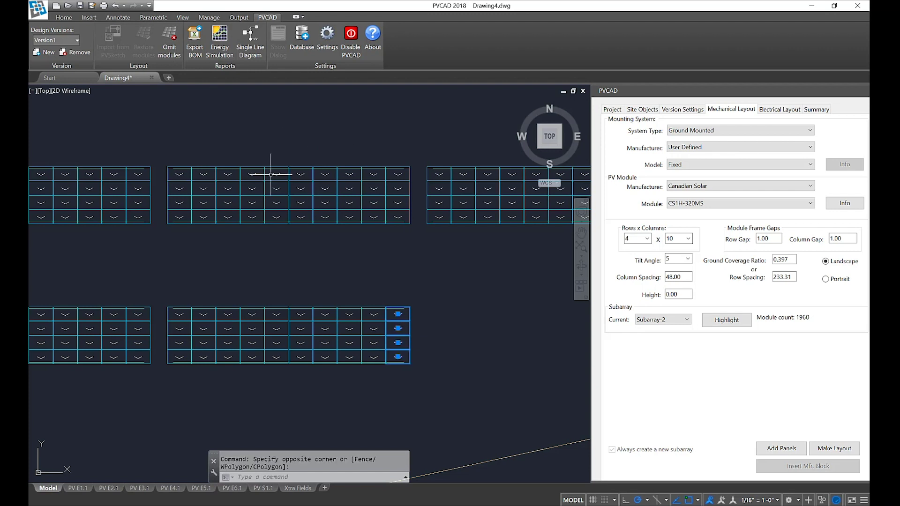
left_click(162, 42)
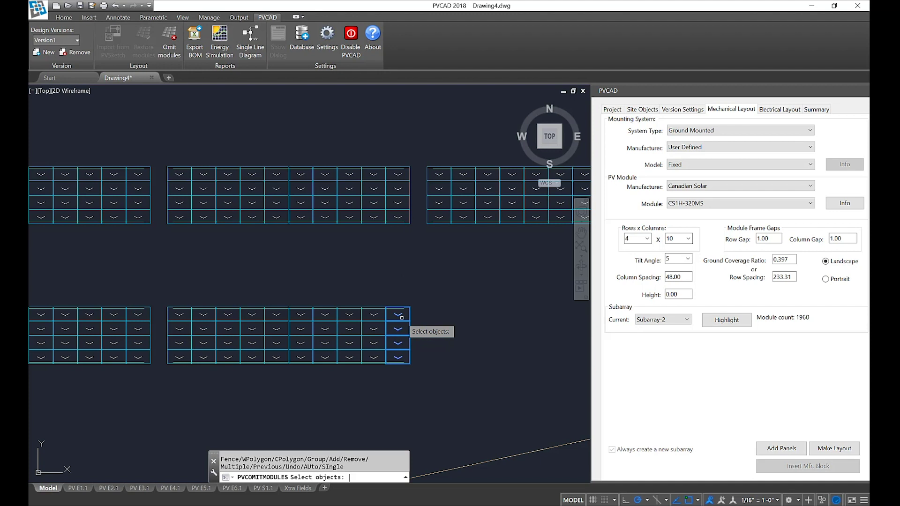
left_click(397, 329)
key("Return")
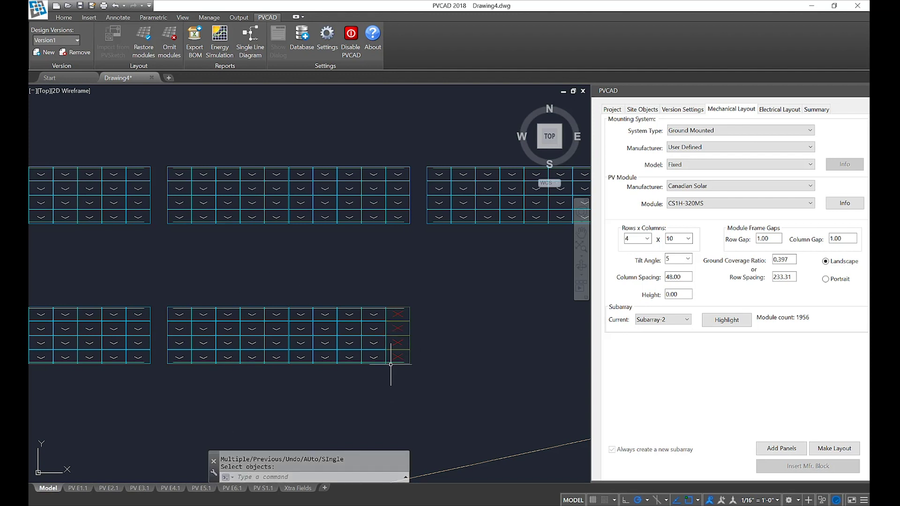
scroll(390, 365, "down", 2)
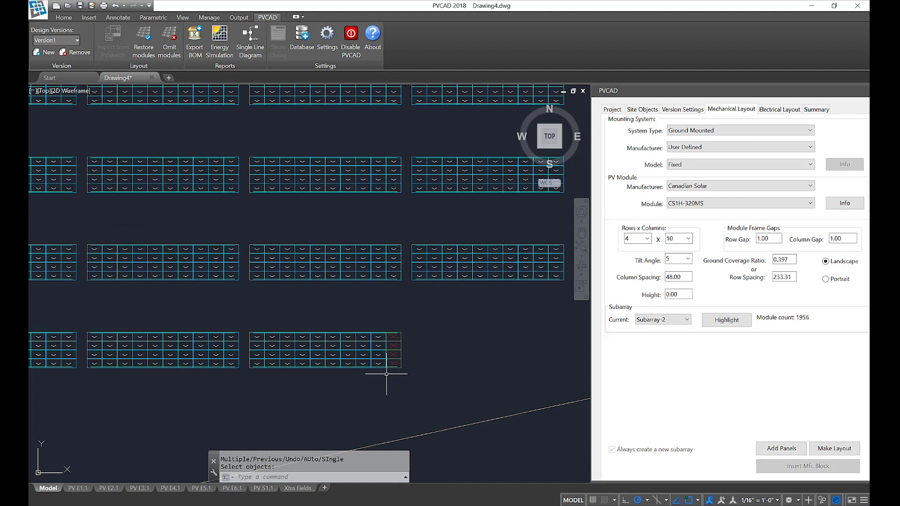
scroll(386, 374, "down", 5)
- Set a custom string size of 15 in the Electrical Layout settings
left_click(779, 109)
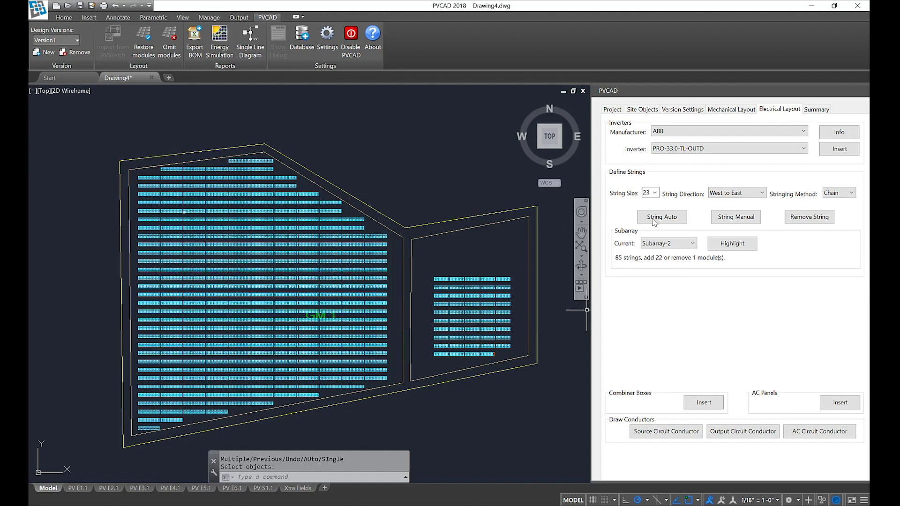
left_click(654, 192)
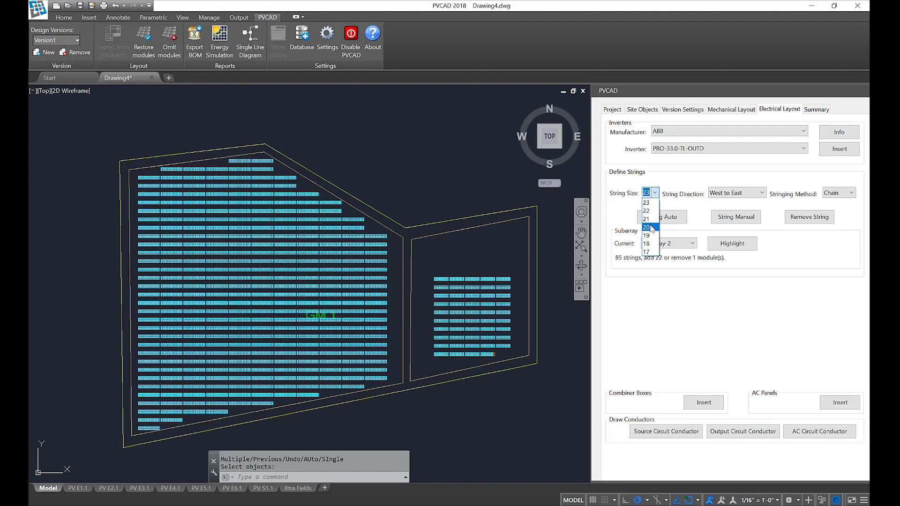
type("15")
left_click(646, 203)
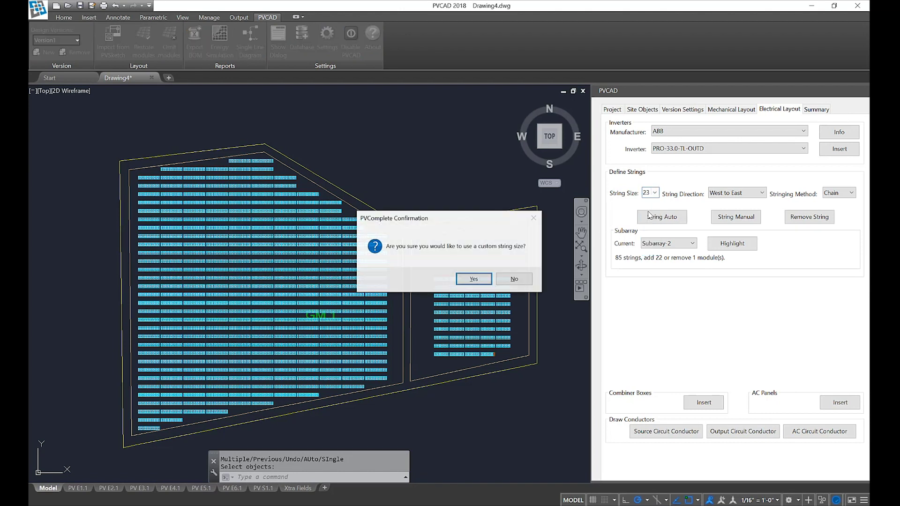
left_click(473, 278)
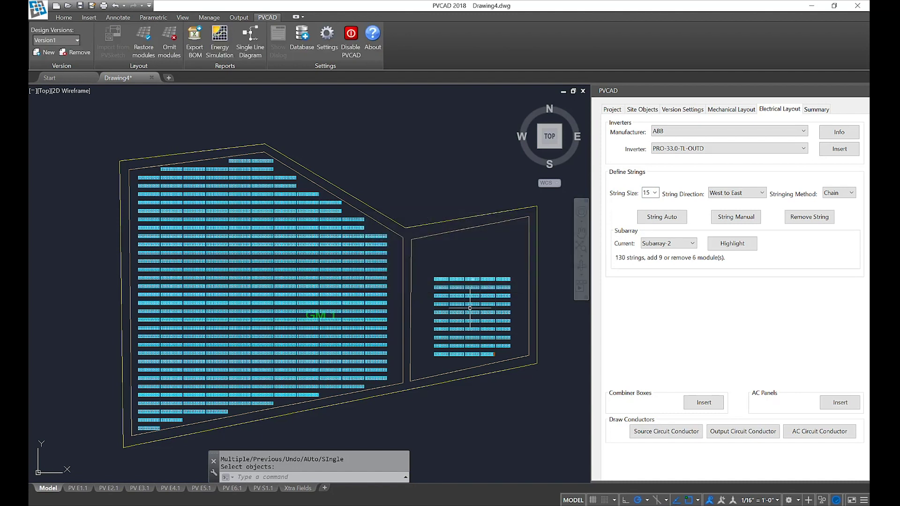
- Auto-string the left field's tables, producing 130 strings for Subarray-2
left_click(673, 221)
left_click(475, 282)
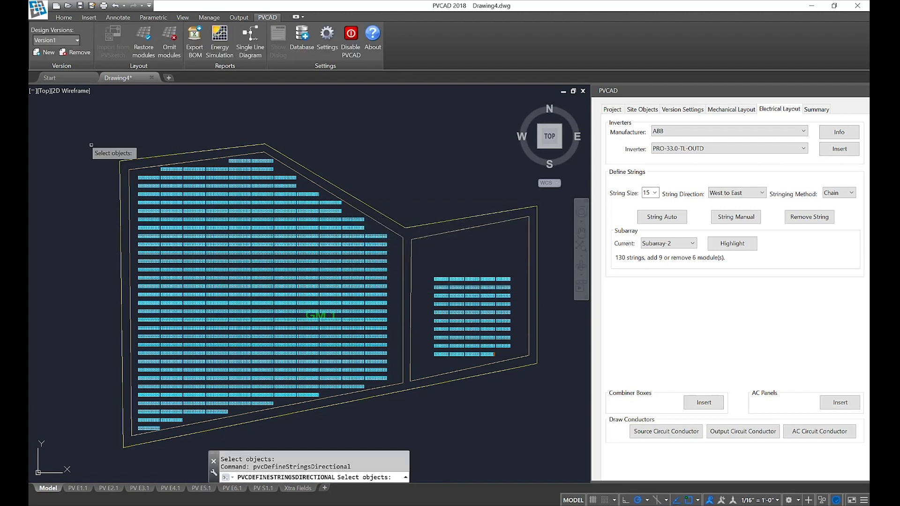
left_click(91, 112)
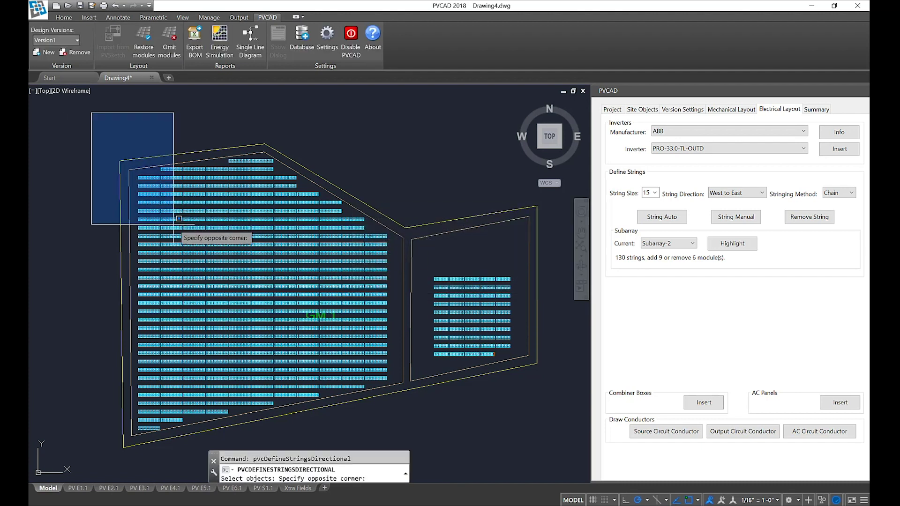
left_click(401, 439)
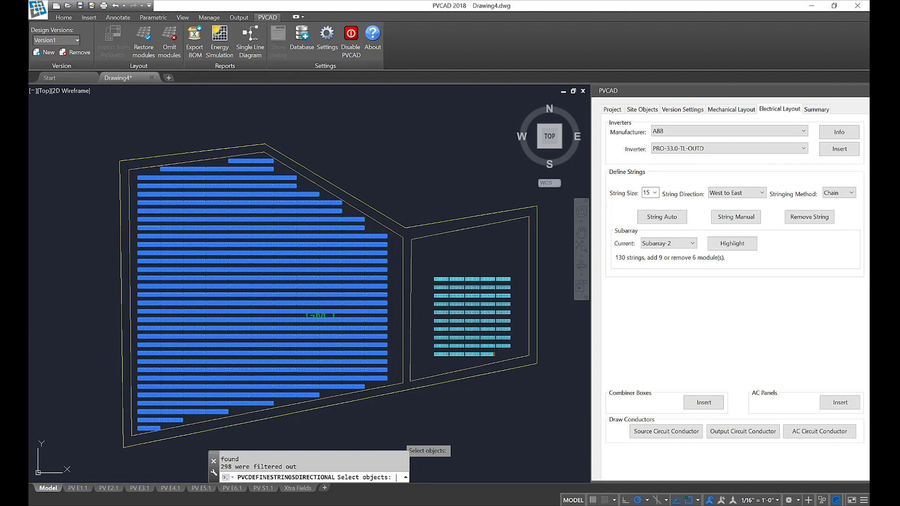
key("Return")
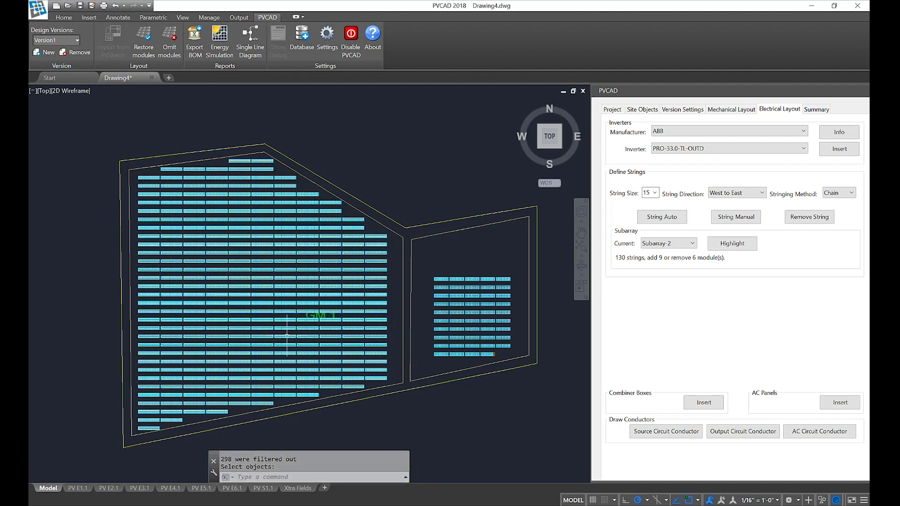
- Check the string numbers, then show the Summary: 6309.12 kWp, 345 tables, 19716 modules, 1184 strings
scroll(261, 310, "up", 6)
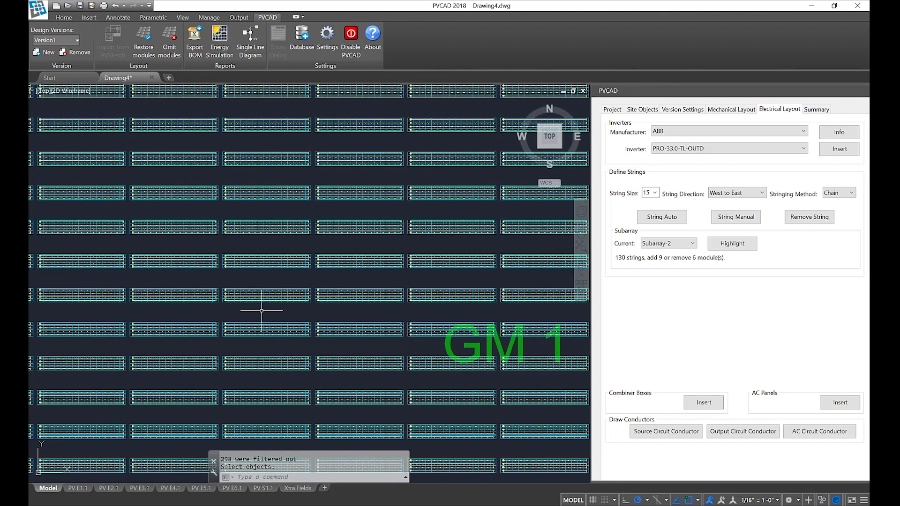
scroll(221, 286, "up", 5)
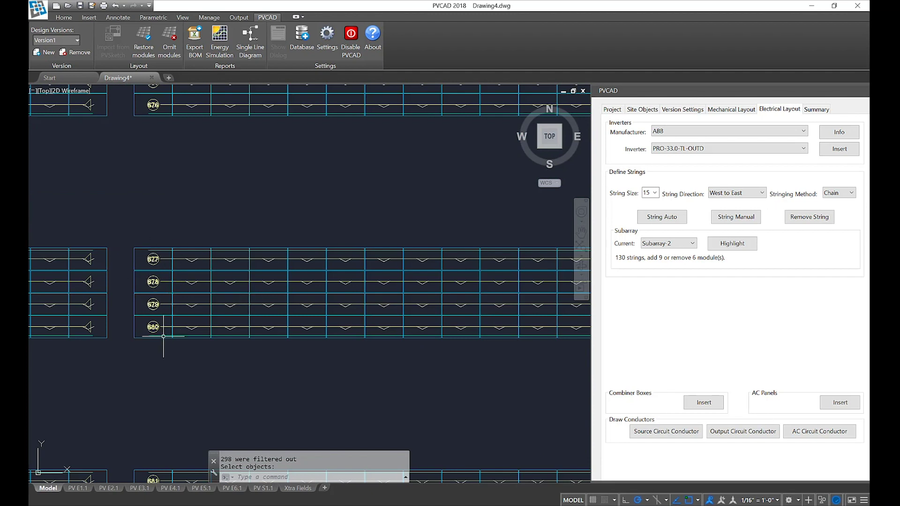
left_click(817, 109)
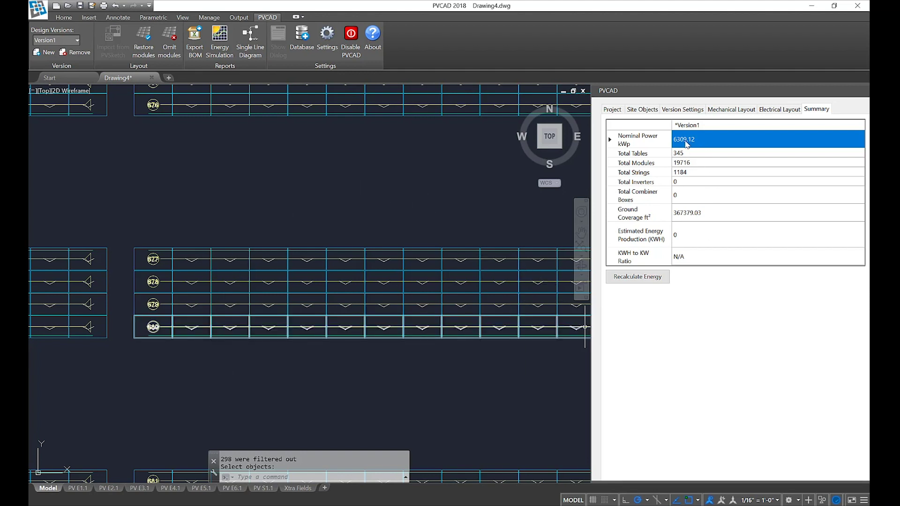
scroll(443, 299, "down", 5)
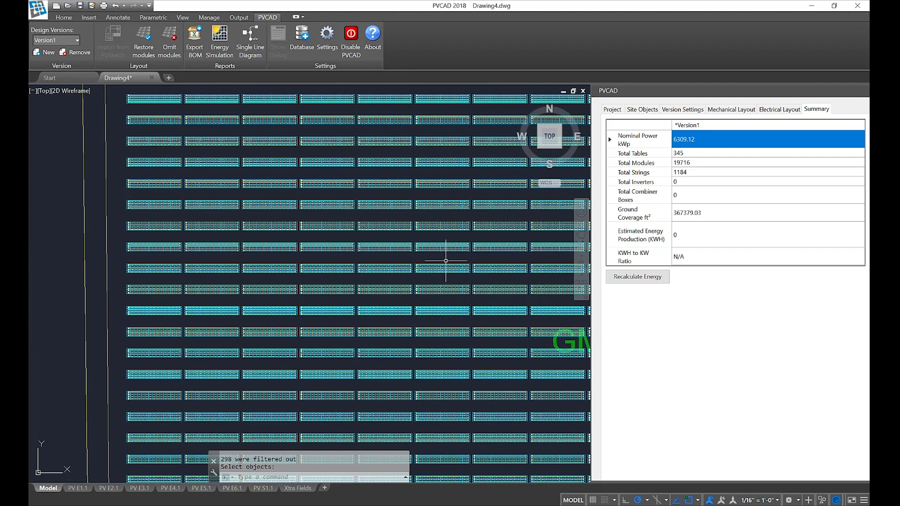
scroll(448, 272, "down", 2)
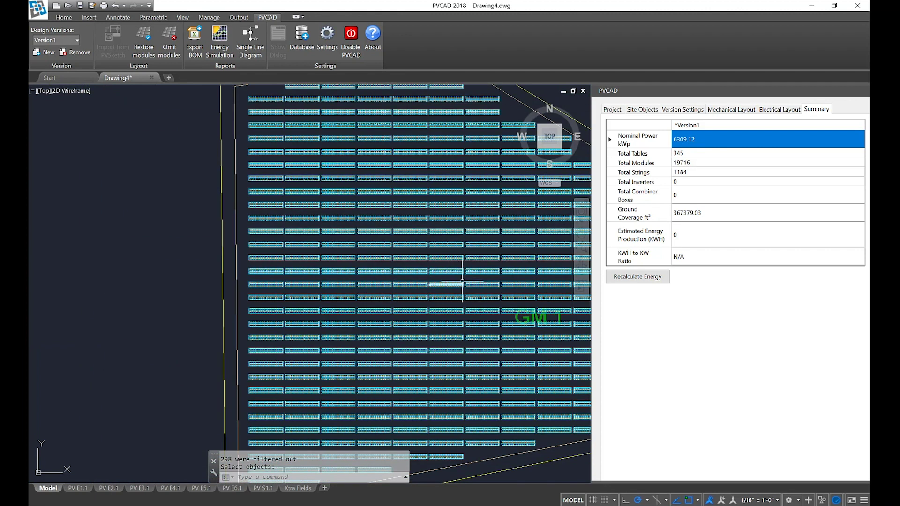
left_click(459, 284)
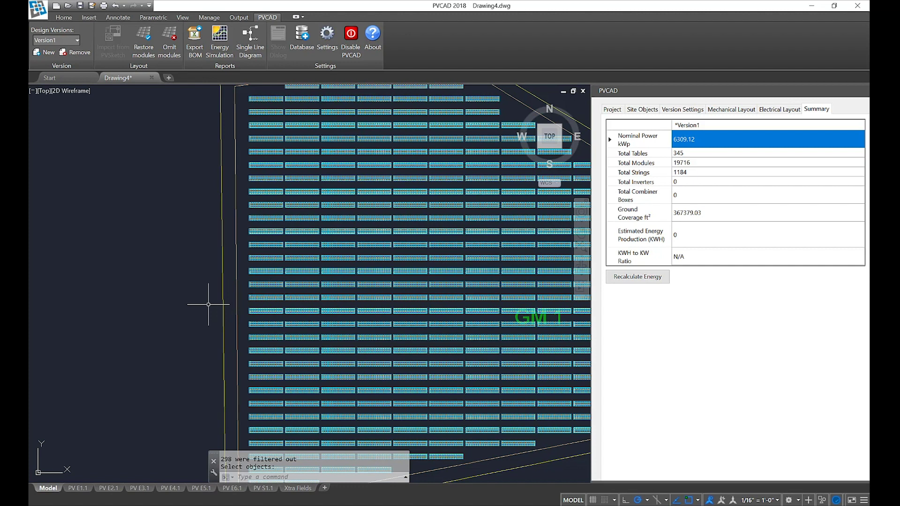
scroll(209, 304, "down", 2)
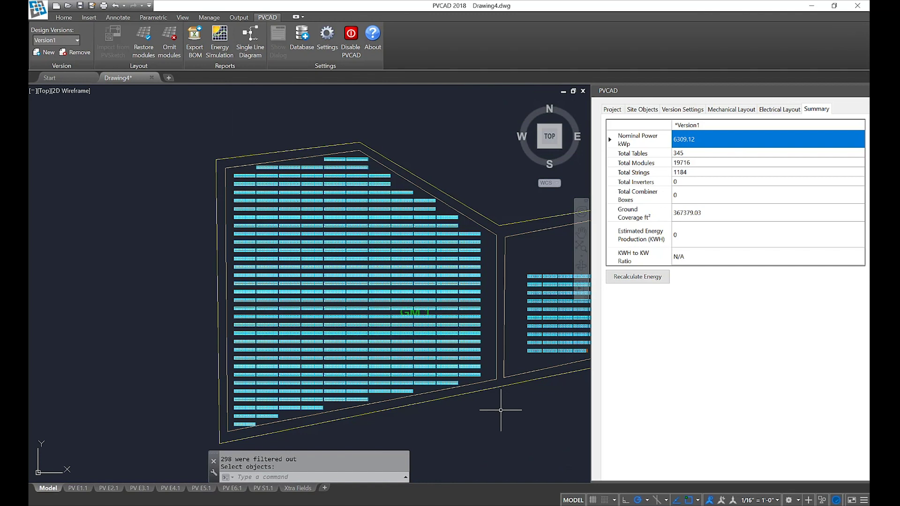
middle_click_drag(500, 410, 398, 376)
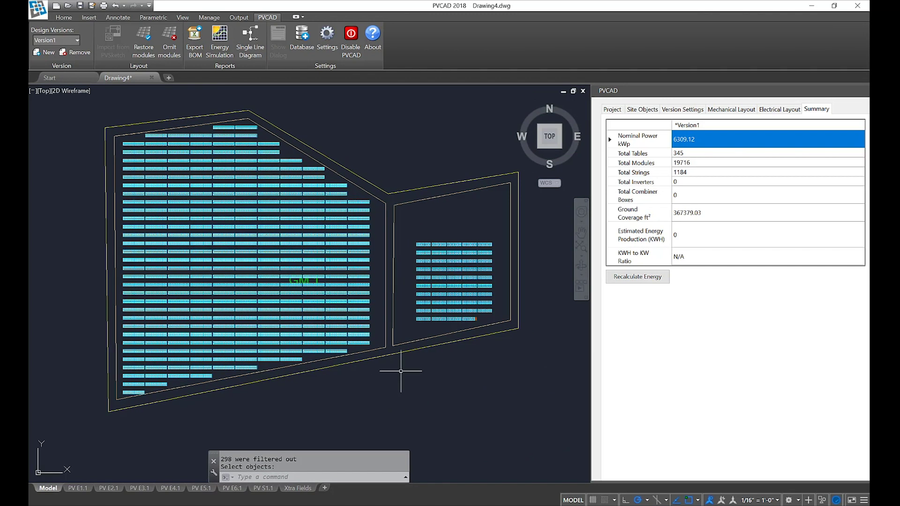